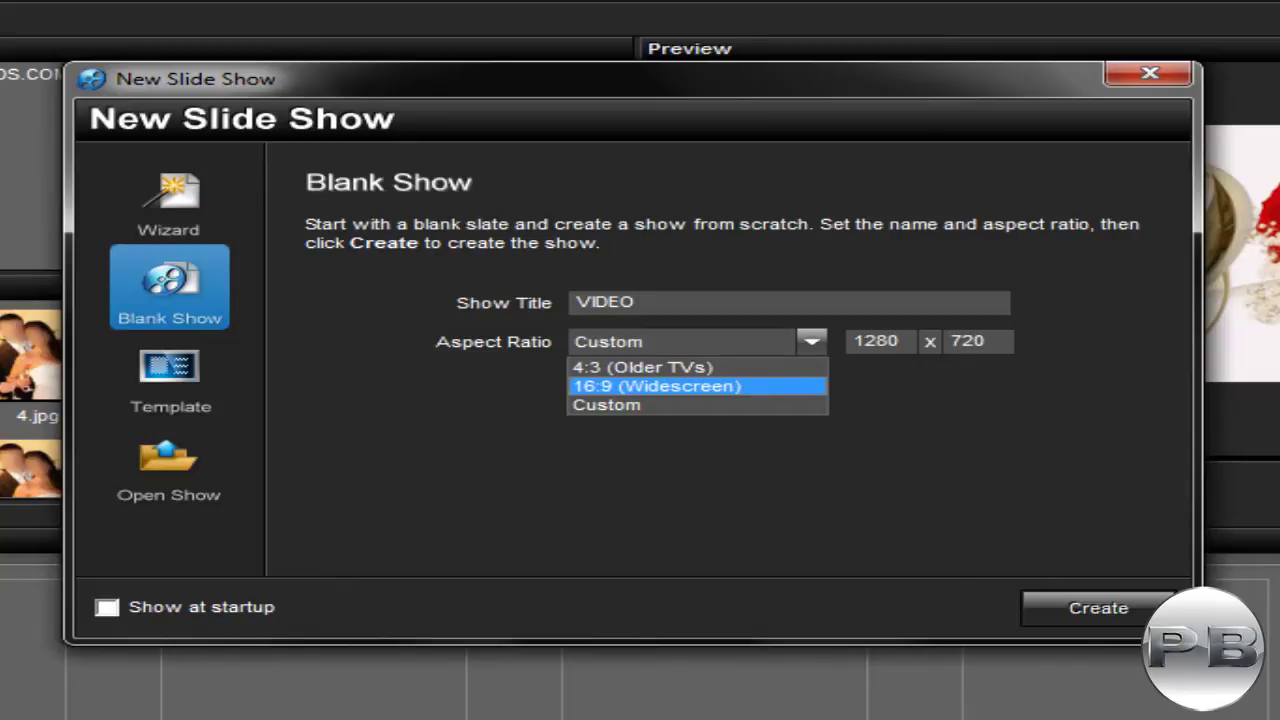
Set the aspect ratio to Custom at 1280 x 720 and create the blank show VIDEO
key(Down)
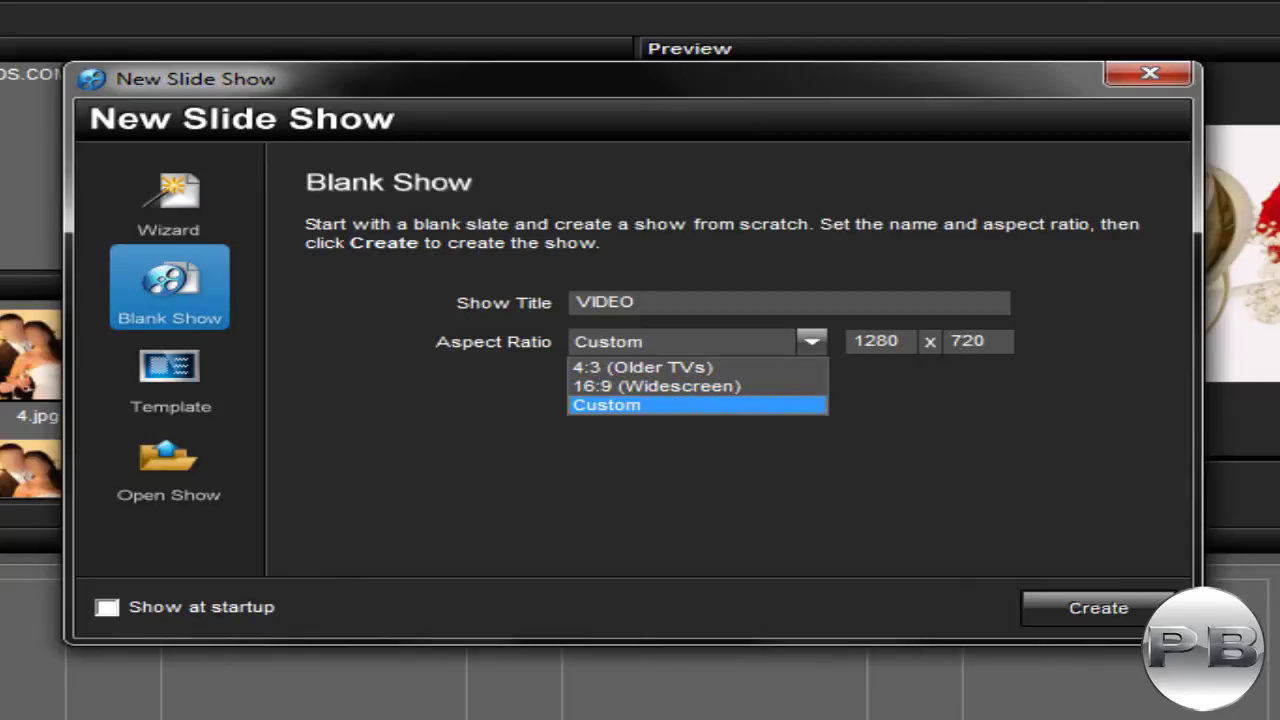
key(Return)
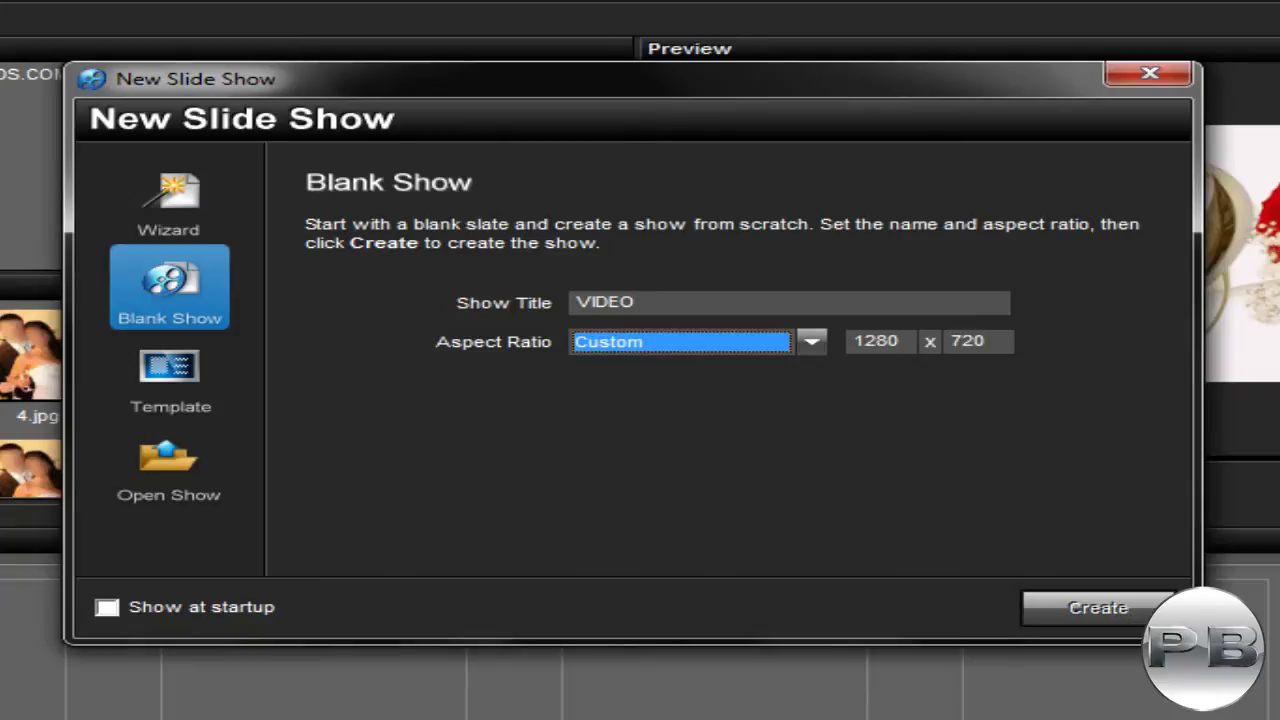
click(811, 342)
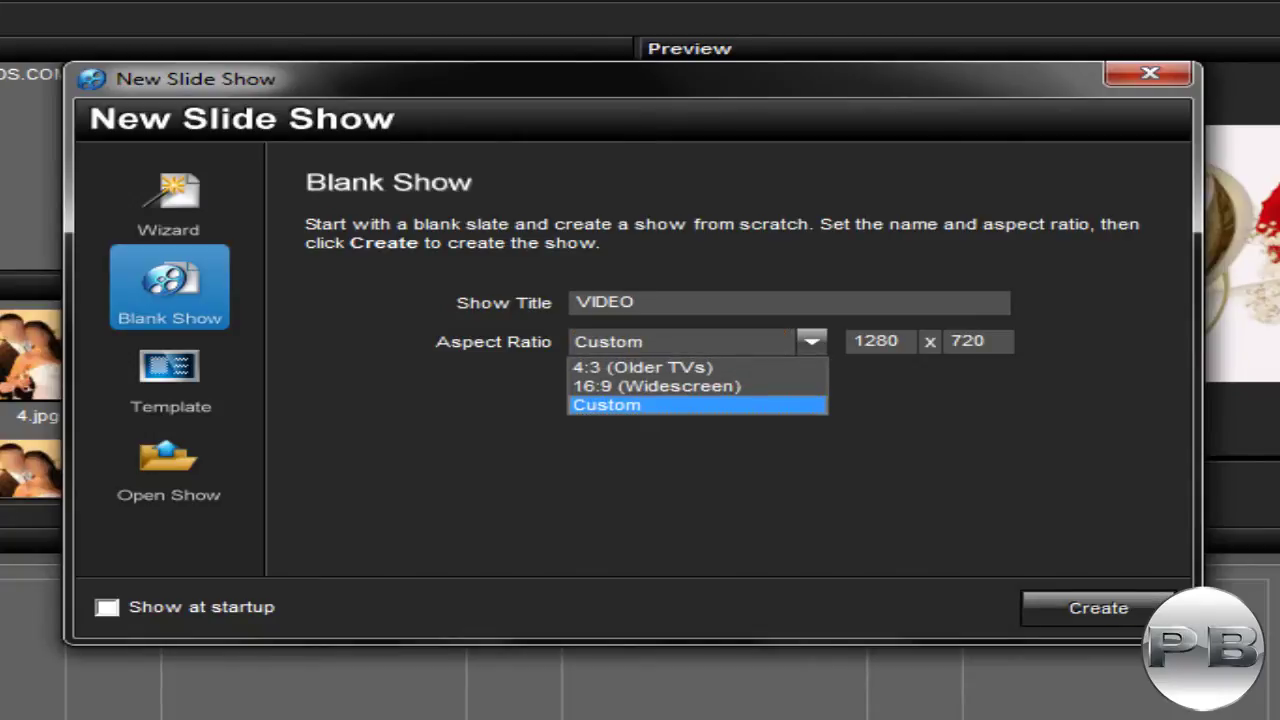
key(Up)
key(Up)
key(Down)
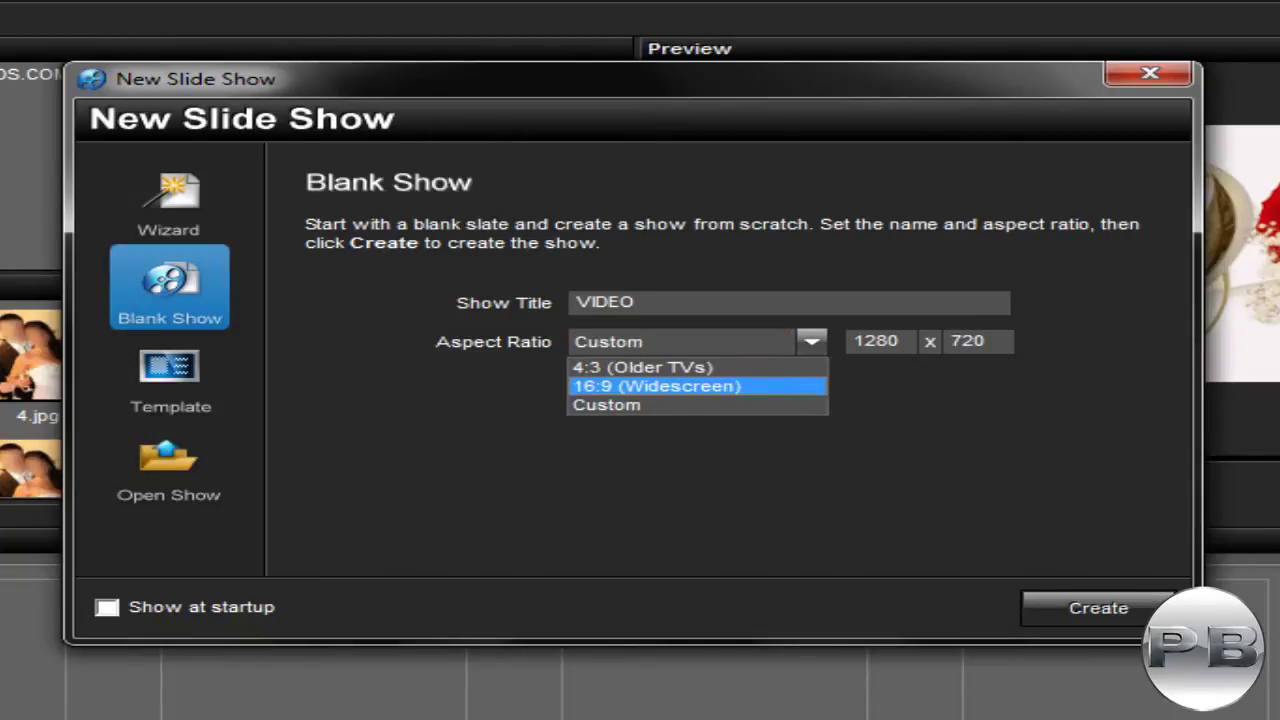
key(Down)
key(Return)
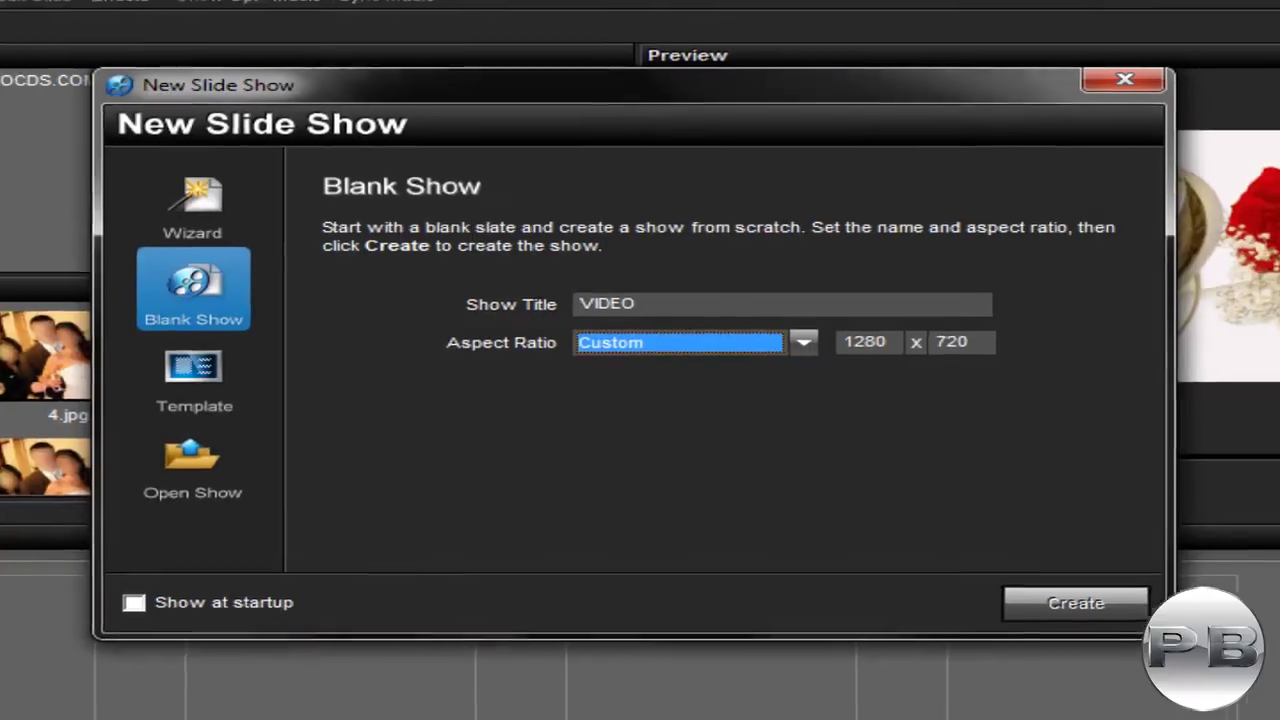
click(1098, 608)
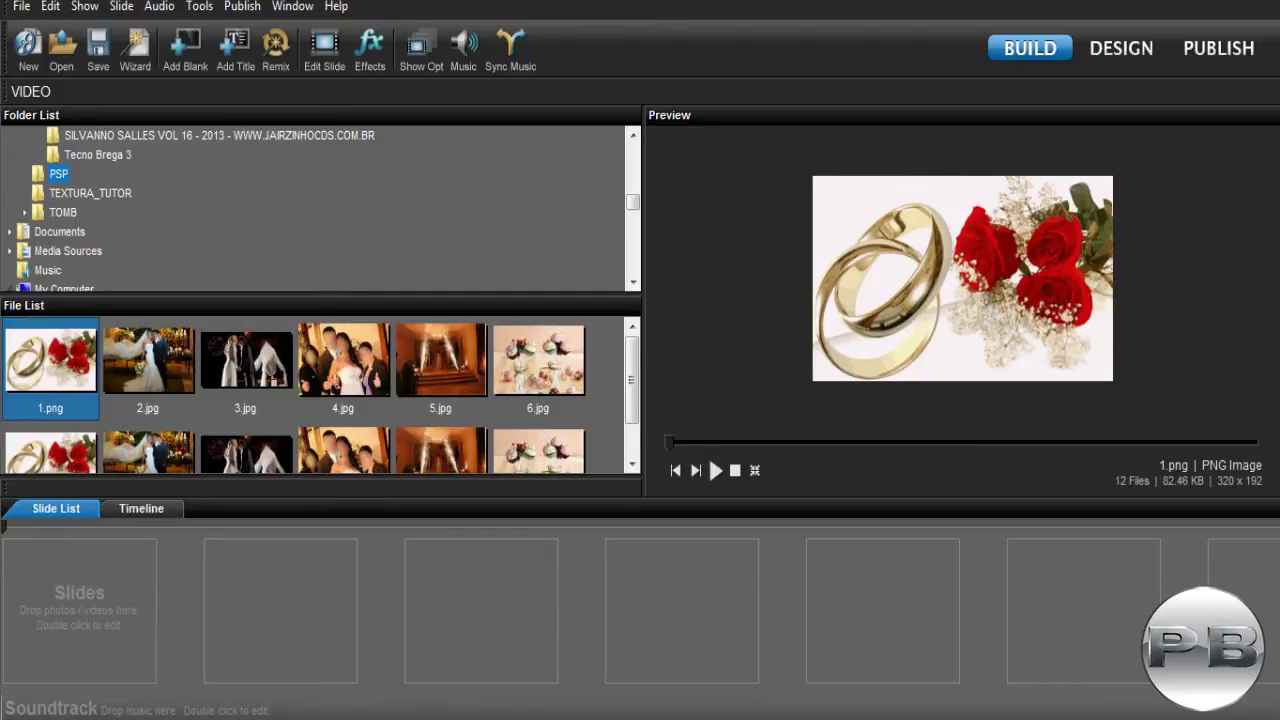
Add the six images from 1.png through 6.jpg to the show as separate slides
drag(605, 350, 50, 363)
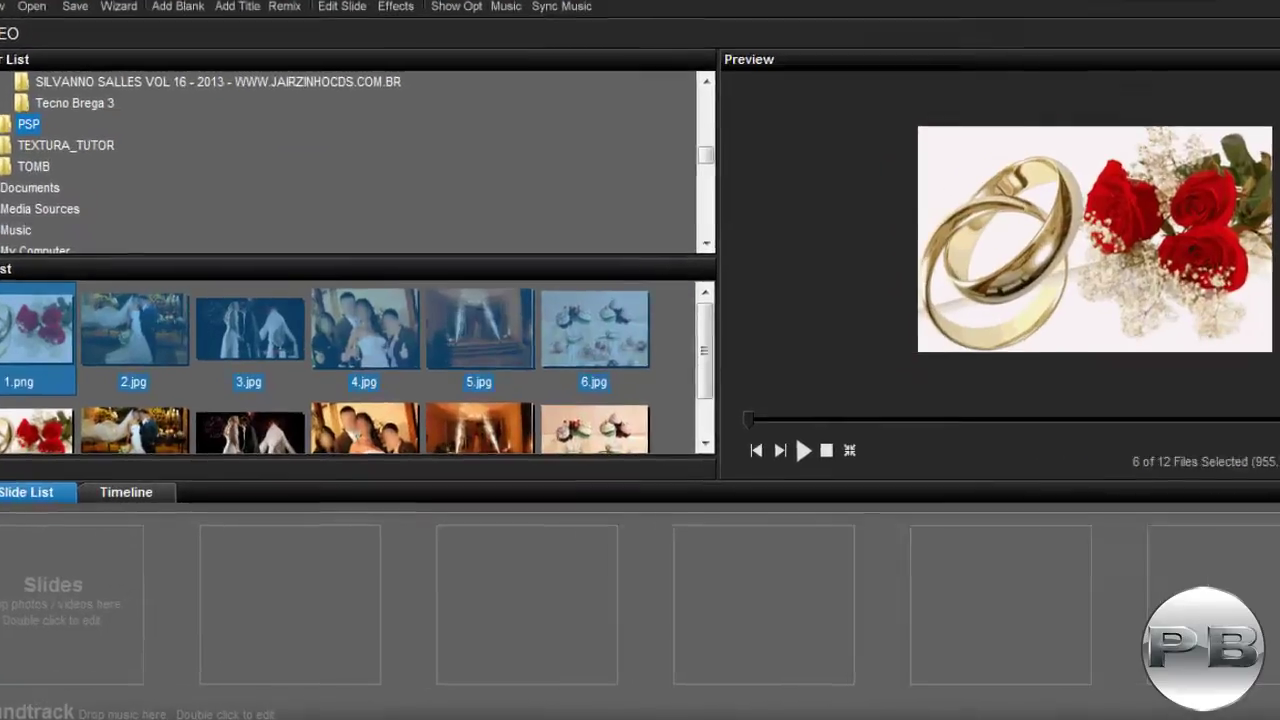
right_click(298, 352)
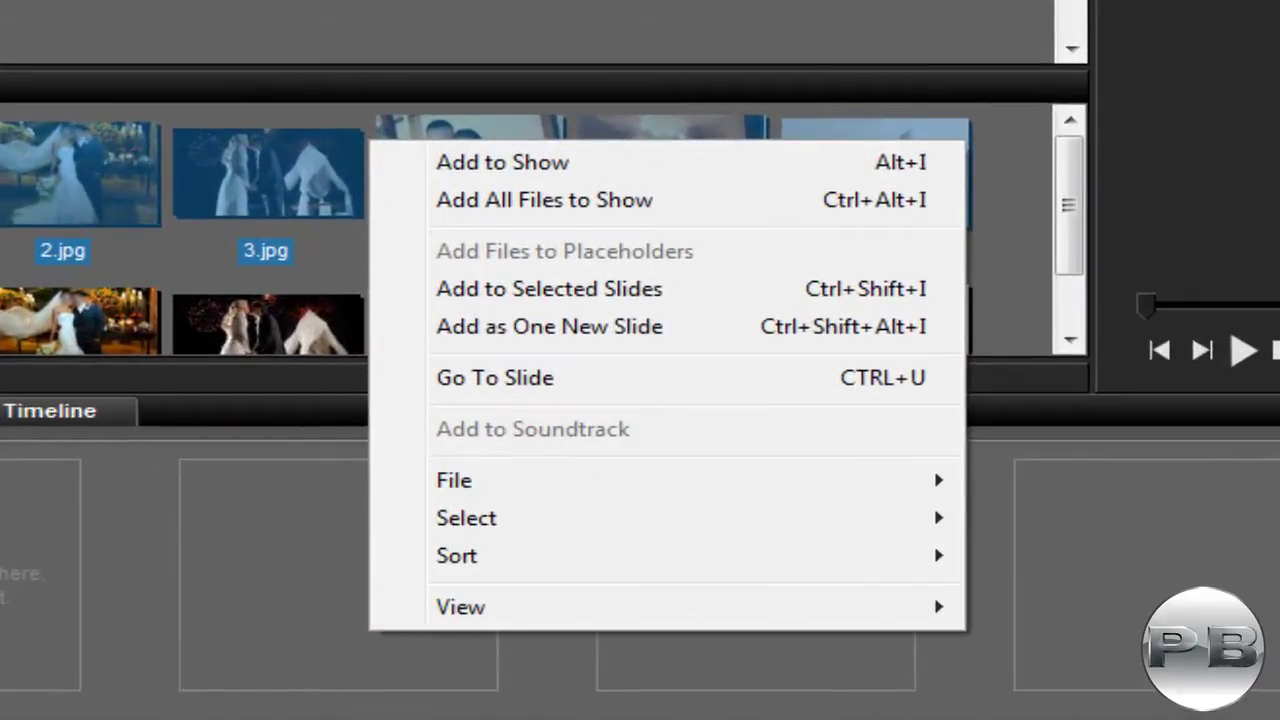
click(502, 162)
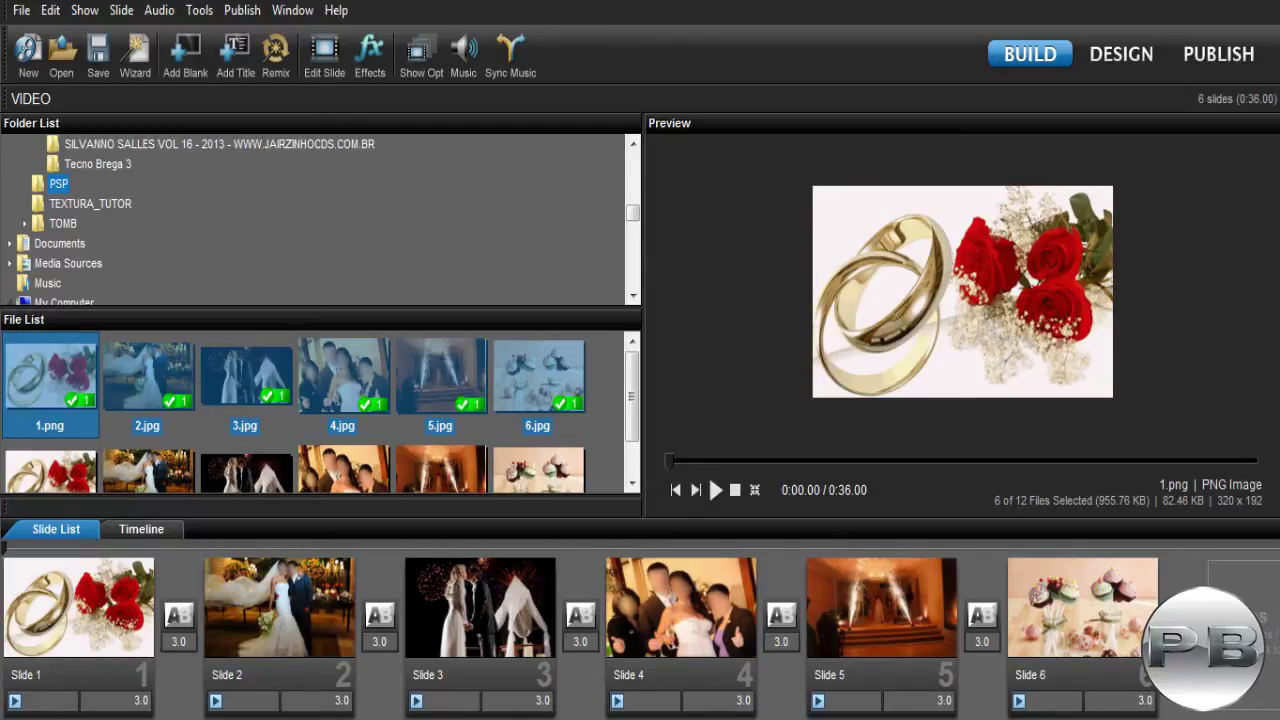
Look through the Desktop files and the computer's drives in the folder tree, and return to the PSP folder
drag(632, 213, 632, 161)
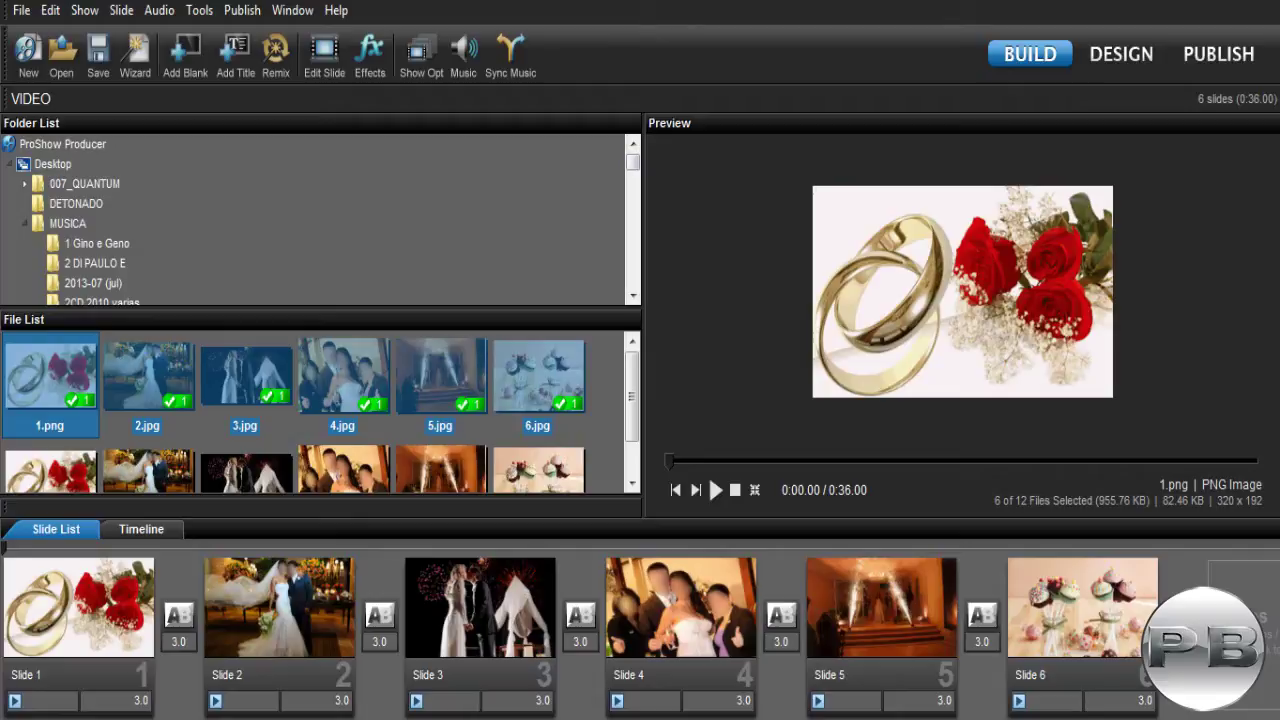
click(52, 164)
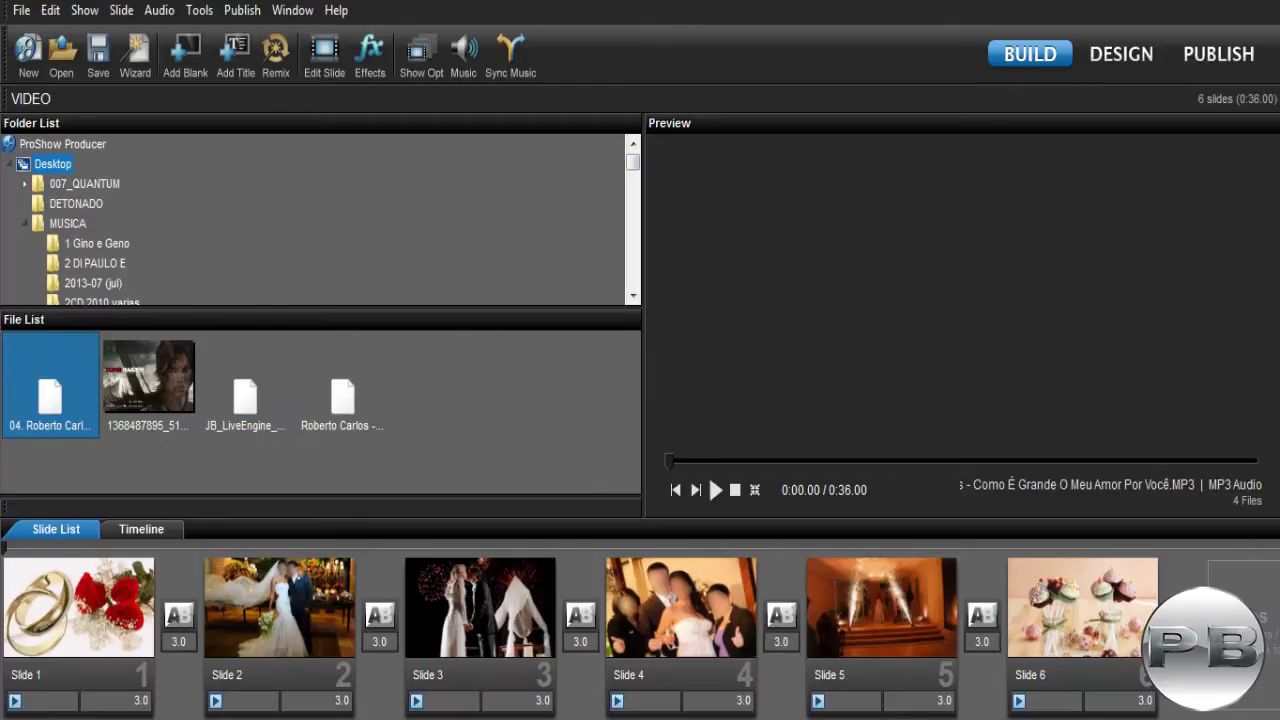
drag(632, 162, 632, 230)
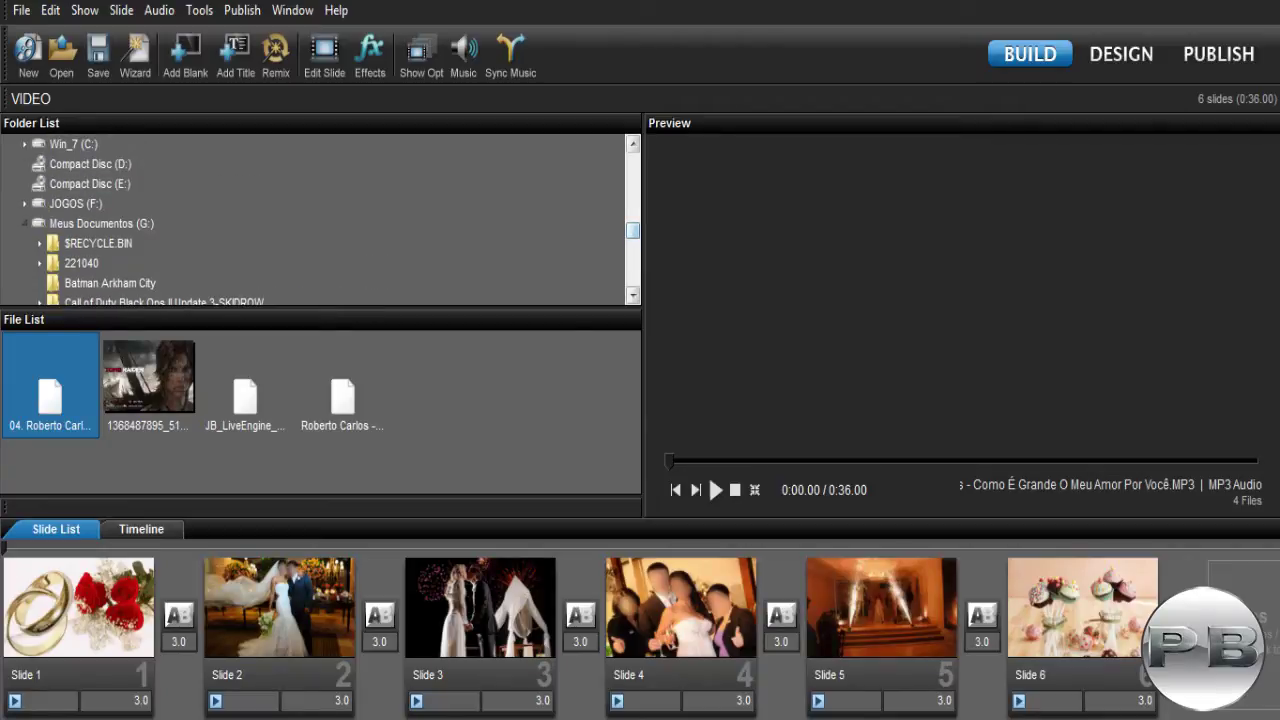
mouse_move(632, 230)
mouse_down()
mouse_move(632, 276)
mouse_move(632, 216)
mouse_up()
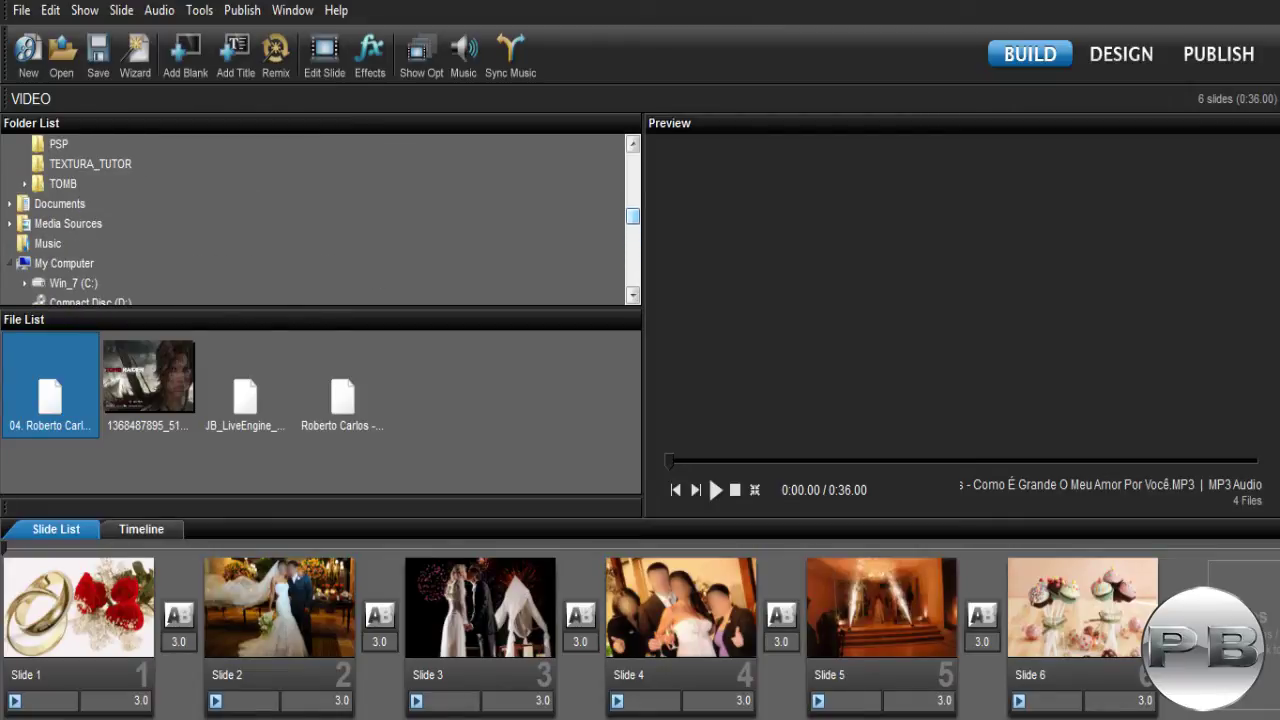
click(59, 144)
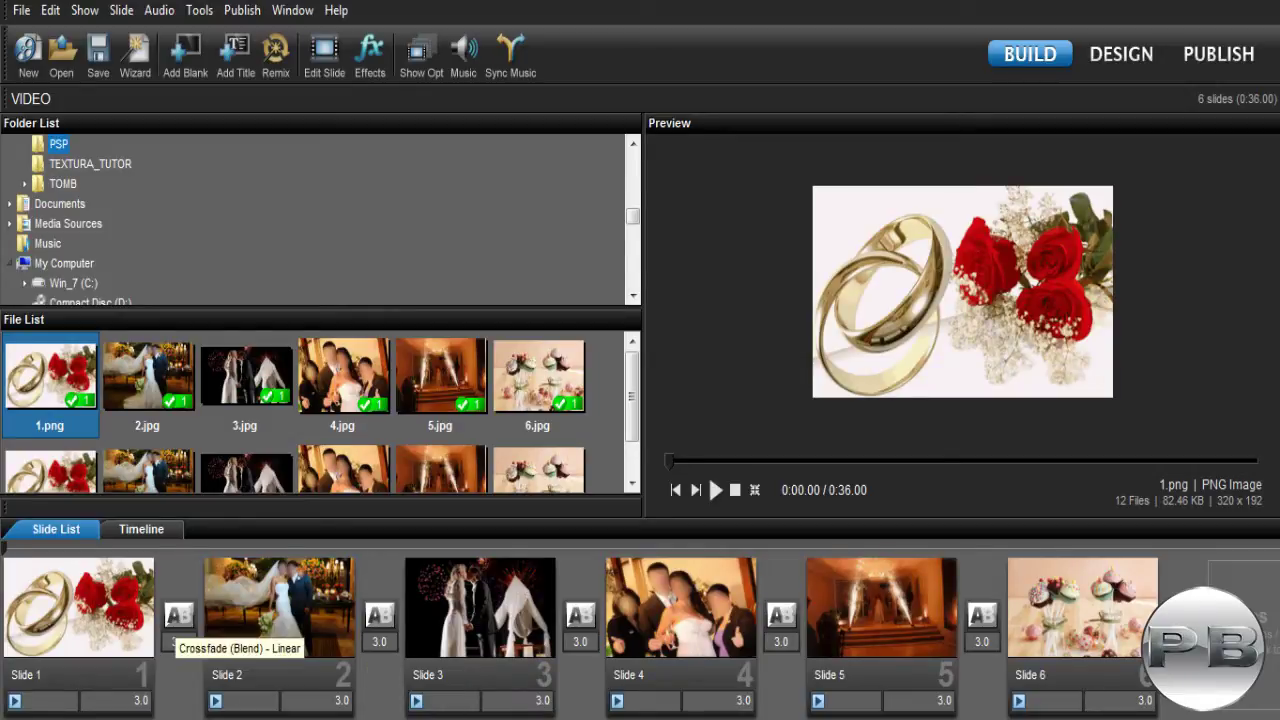
Open the transition between slides 1 and 2 and preview Dissolve - Dip to Blue, Dissolve - Dip to White and Flush Out
click(179, 615)
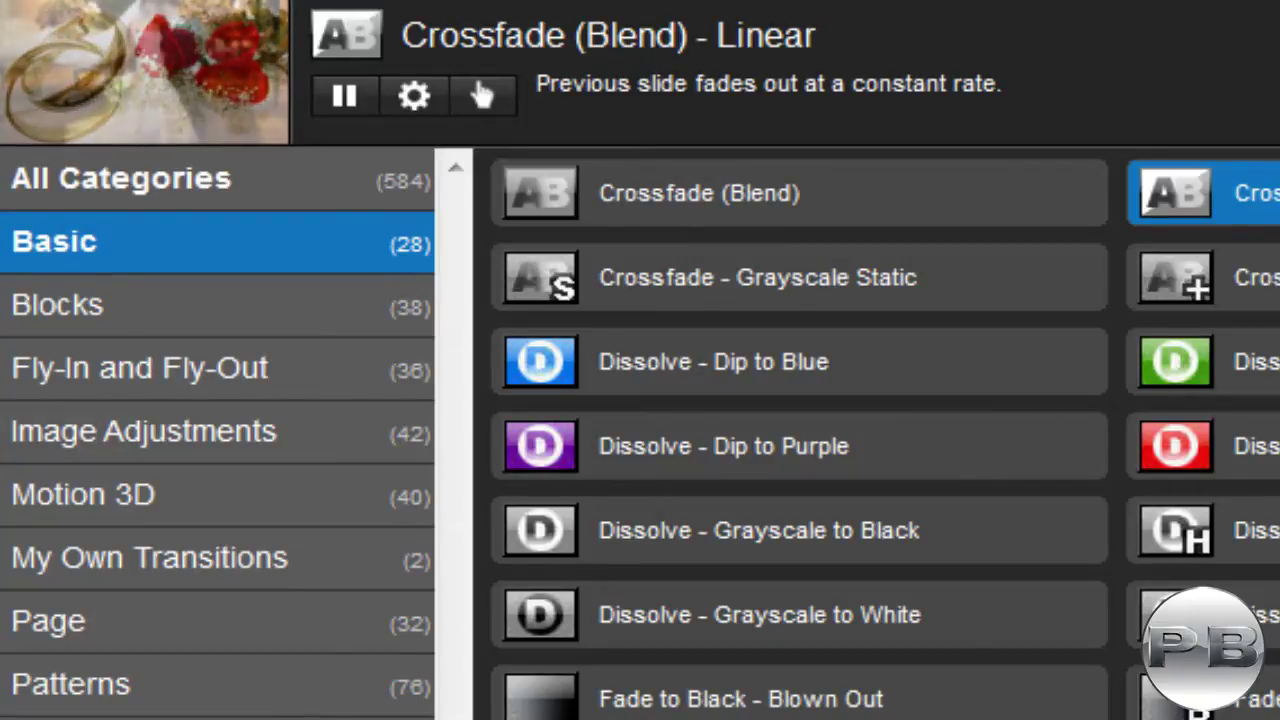
click(716, 362)
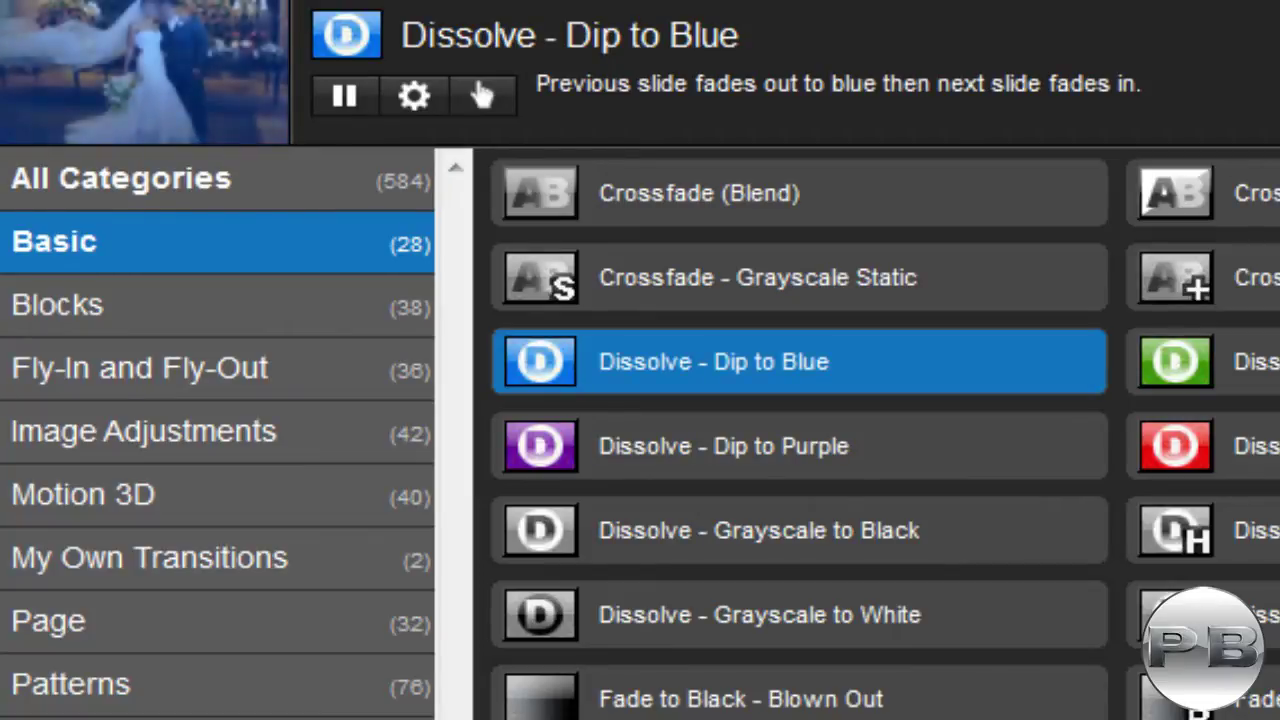
click(1279, 446)
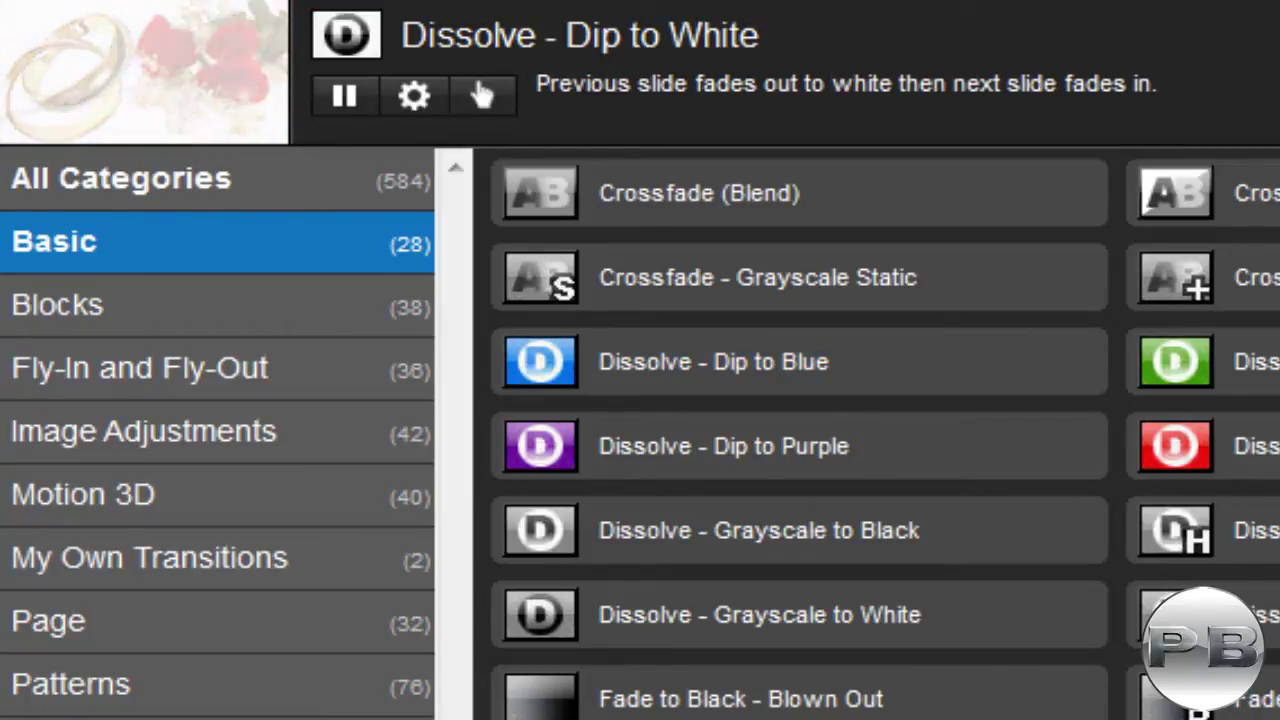
click(150, 558)
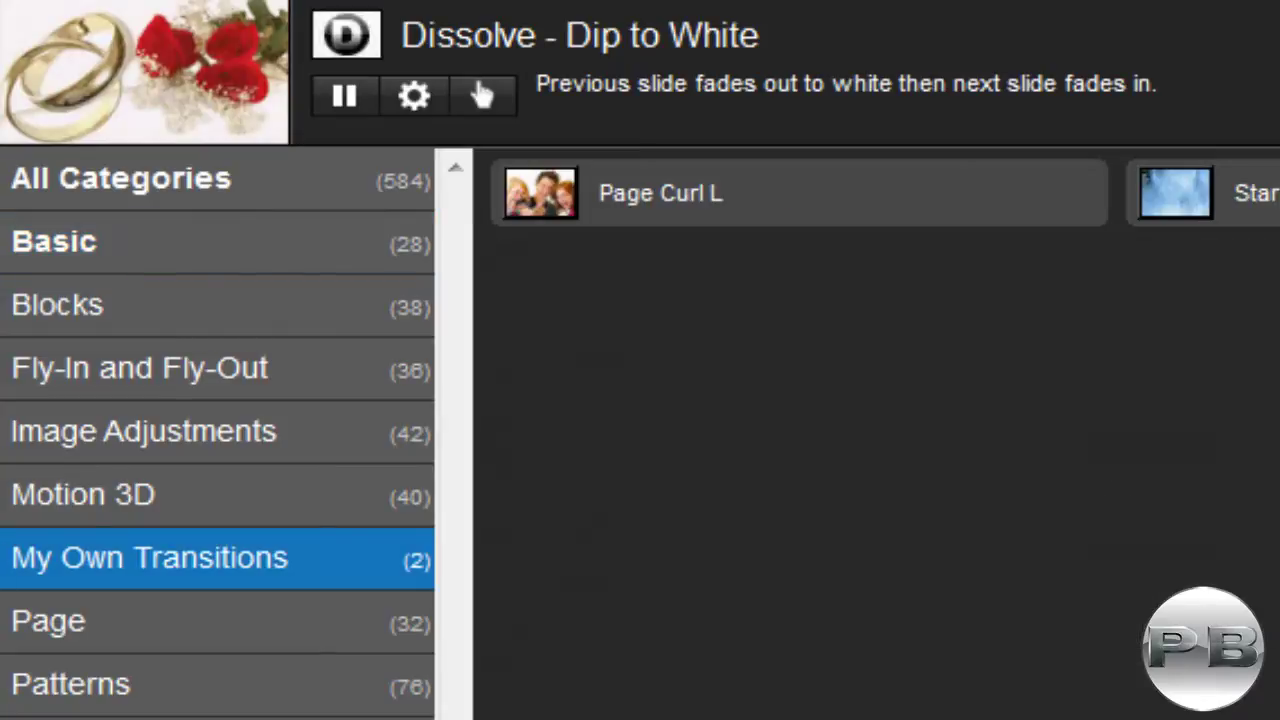
click(150, 685)
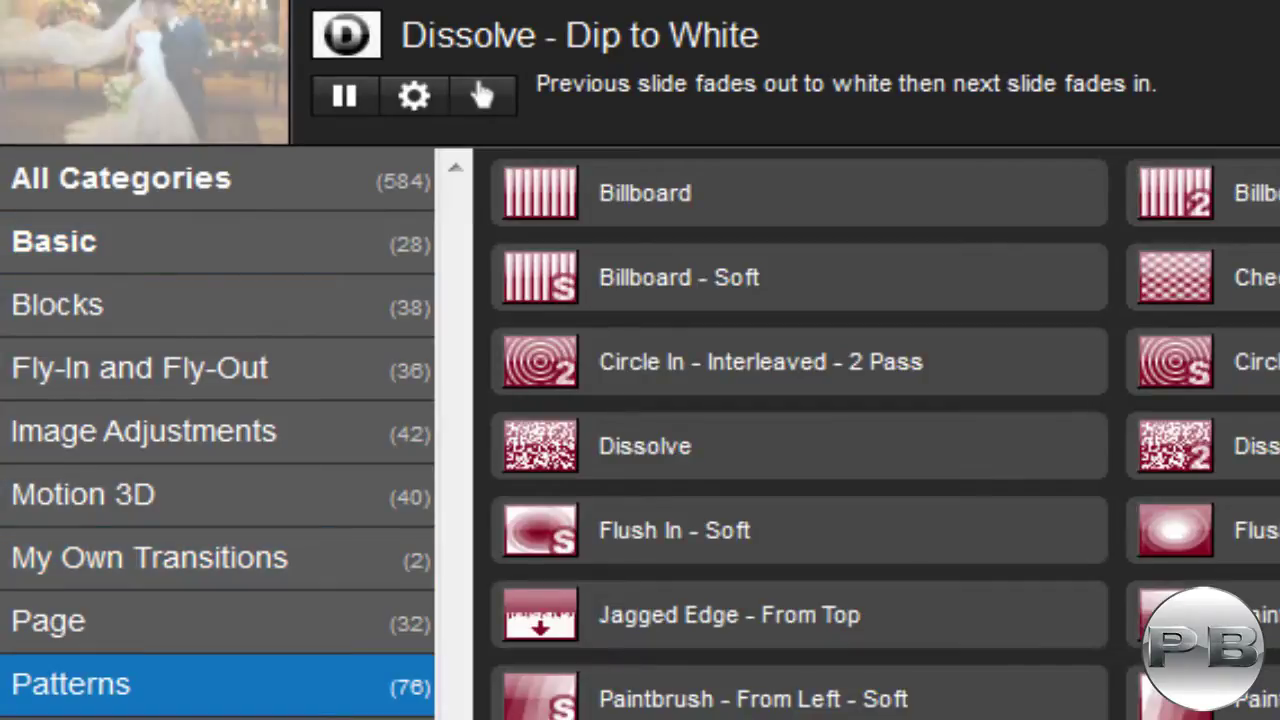
click(1258, 530)
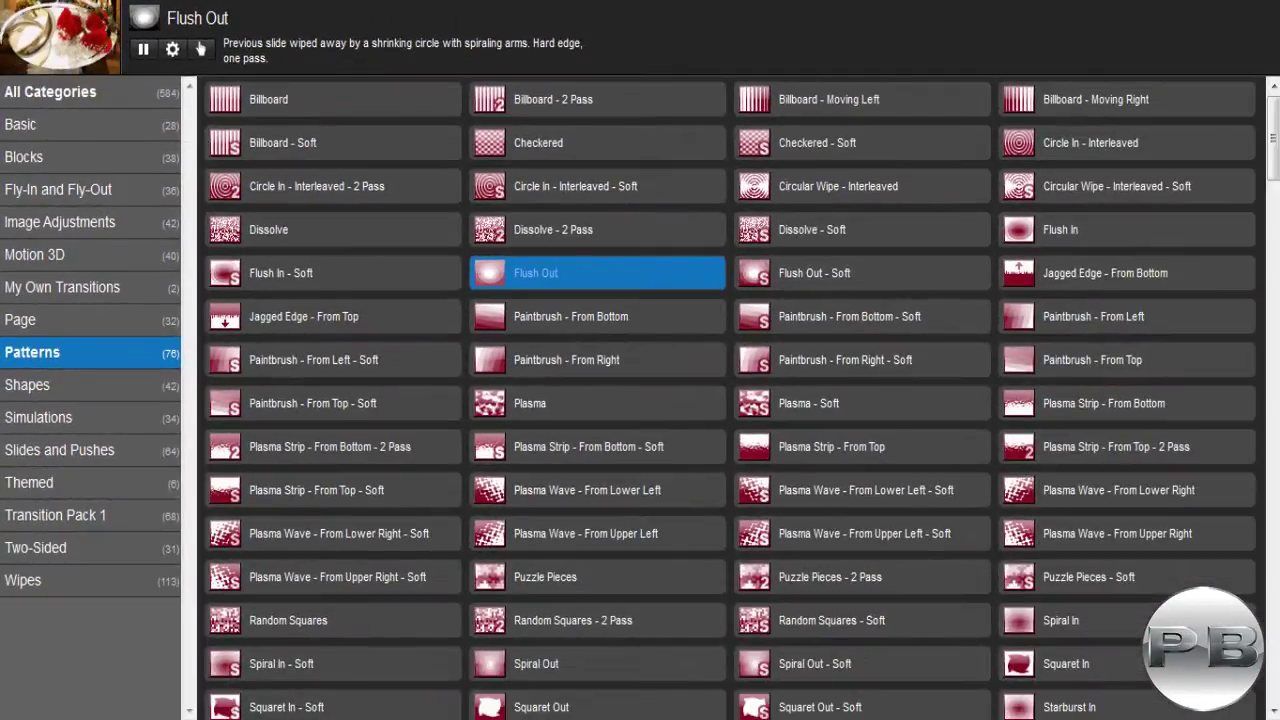
Preview the Clapboard - Diagonal Reveal, Facet Push - Left, Leap Frog - Reflection and Shadowed Doors - Closing transitions
click(90, 418)
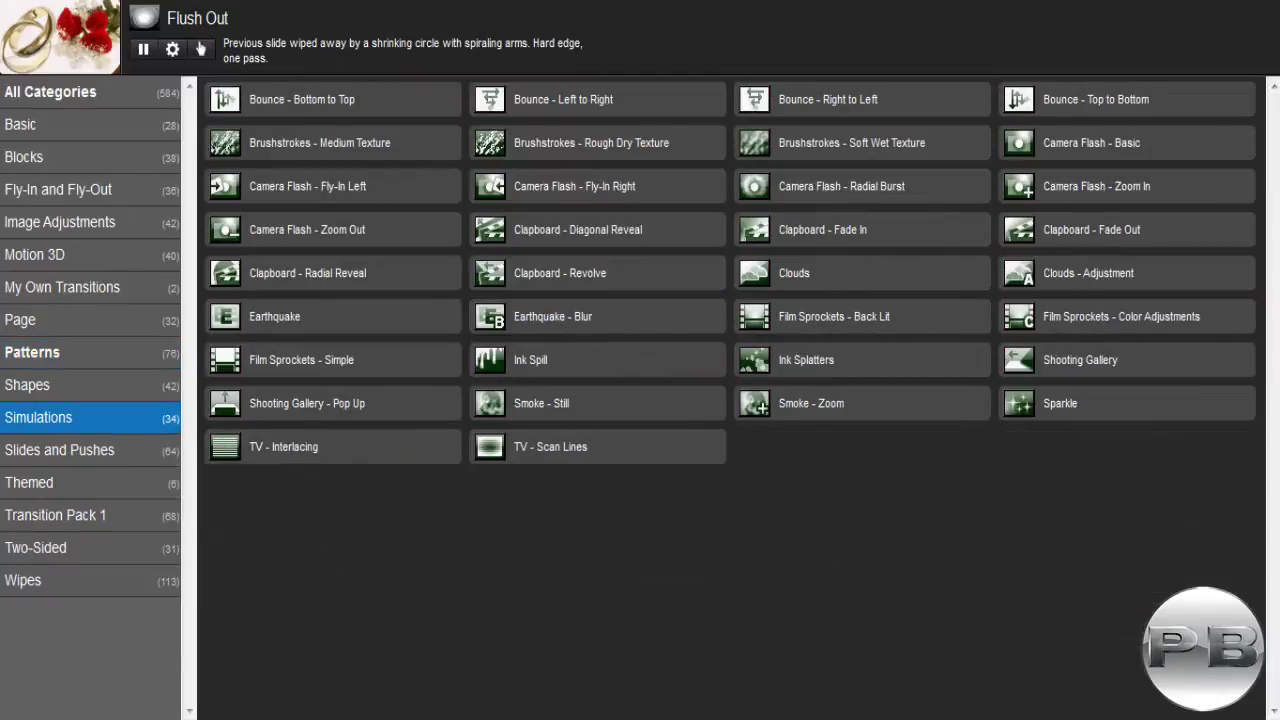
click(597, 230)
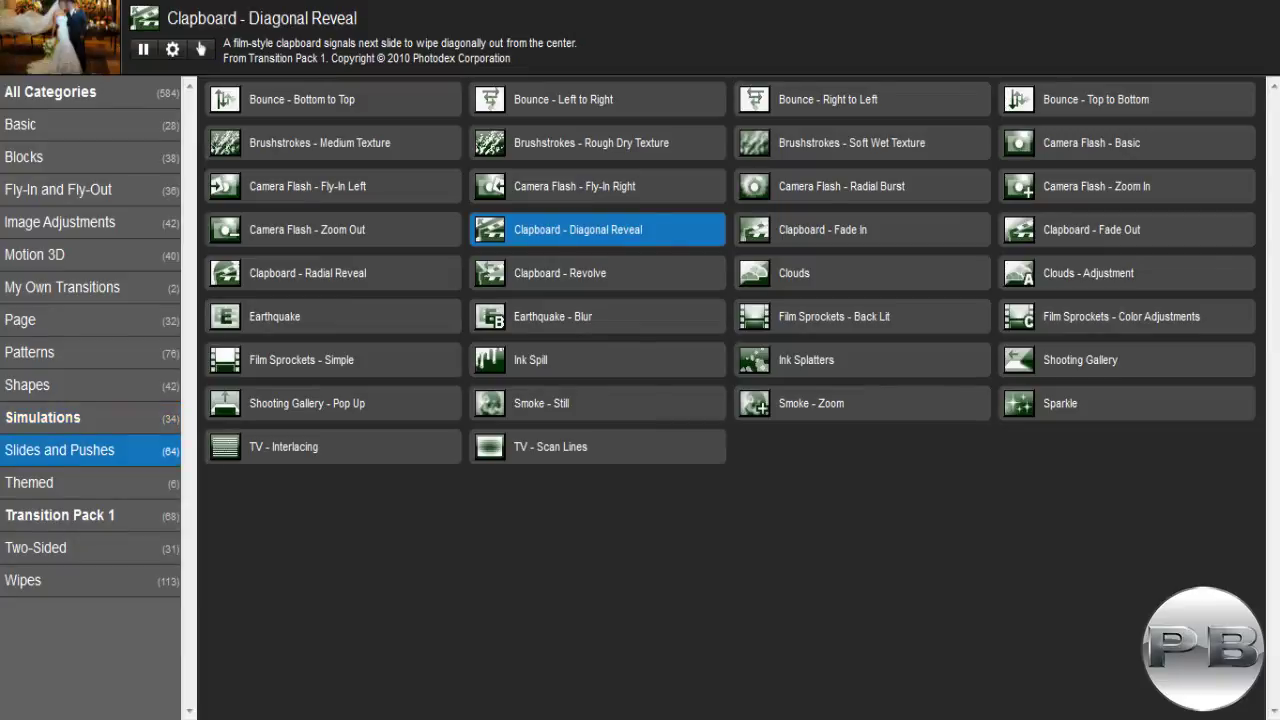
click(90, 450)
click(597, 273)
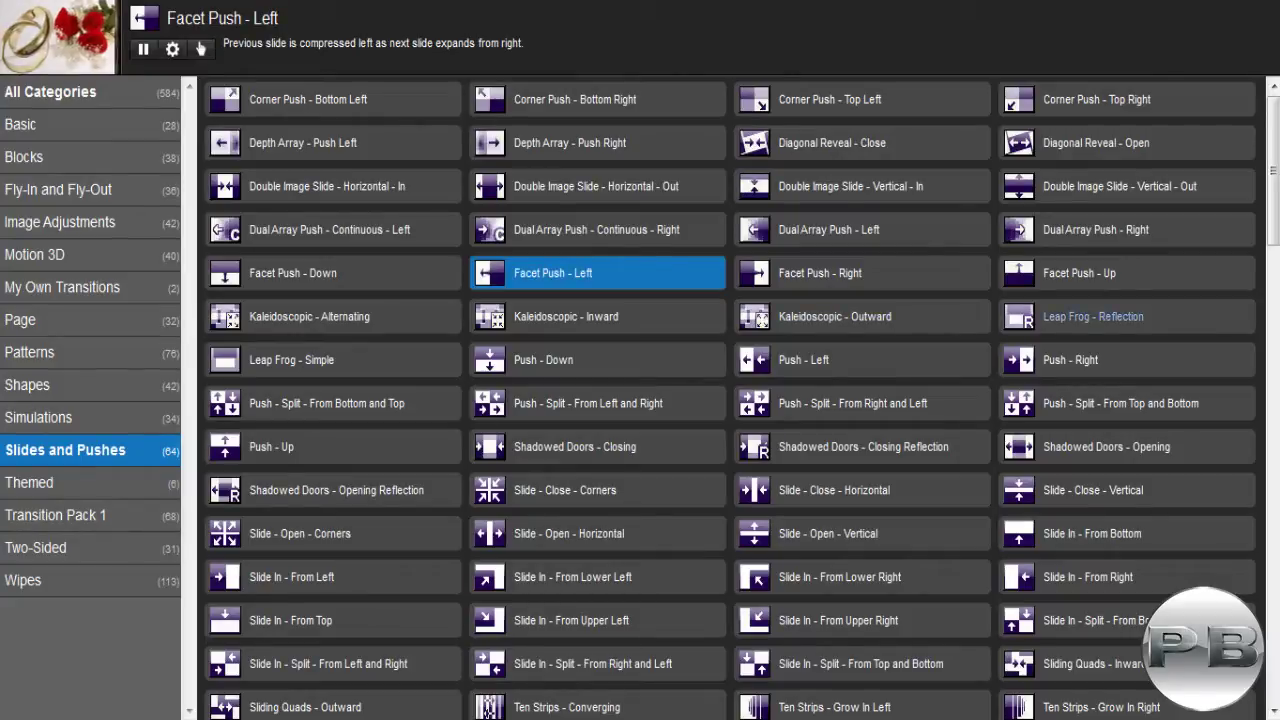
click(1127, 317)
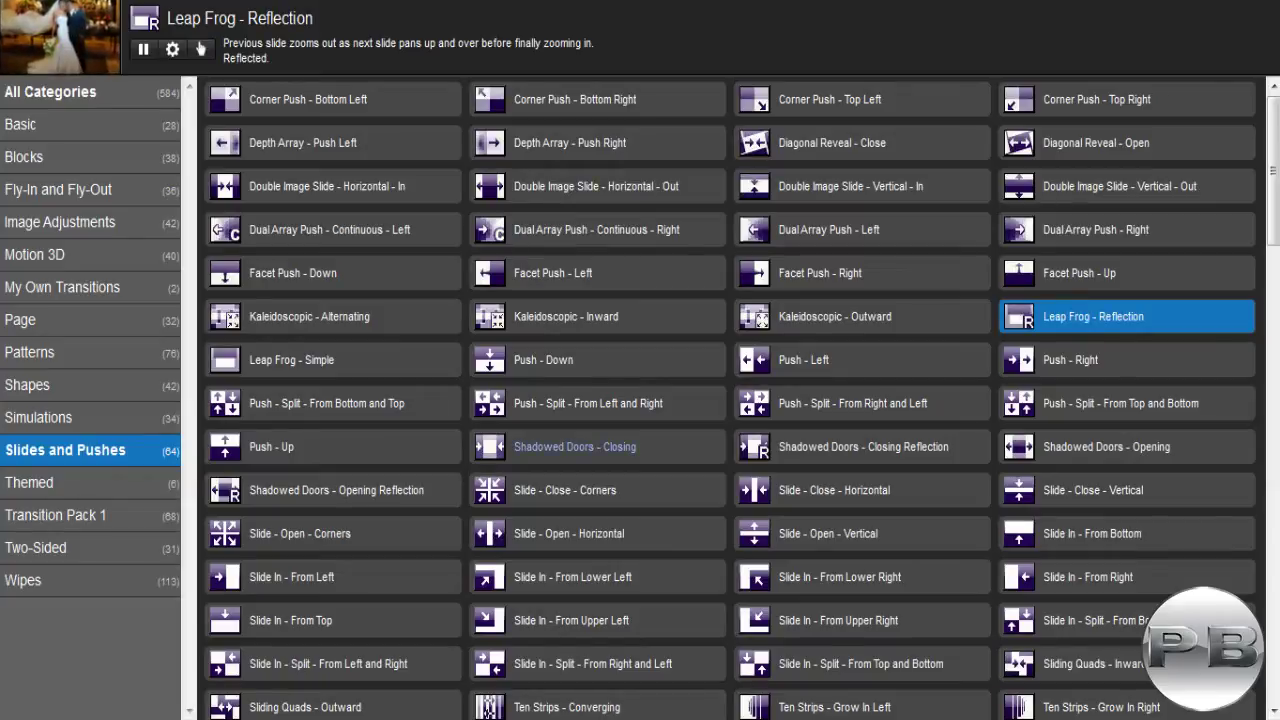
click(598, 447)
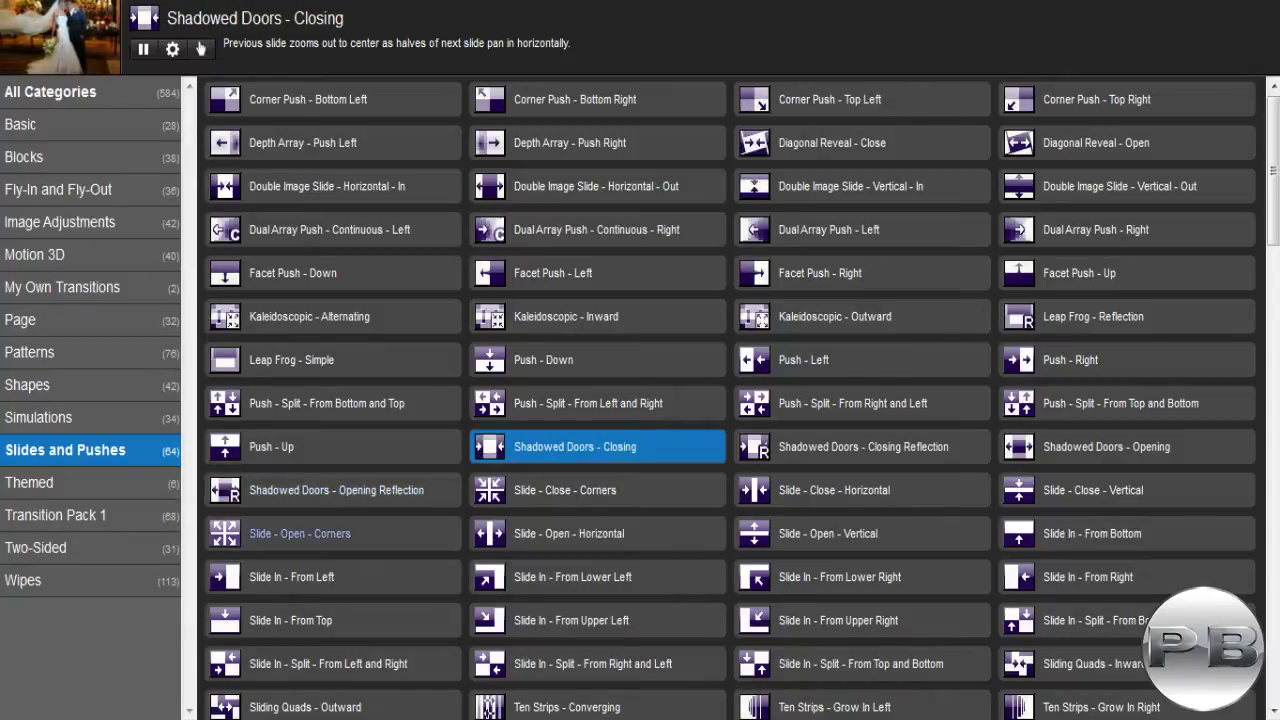
Preview Color Wheel from Transition Pack 1 and apply Dual Array Push - Right between slides 1 and 2
click(90, 515)
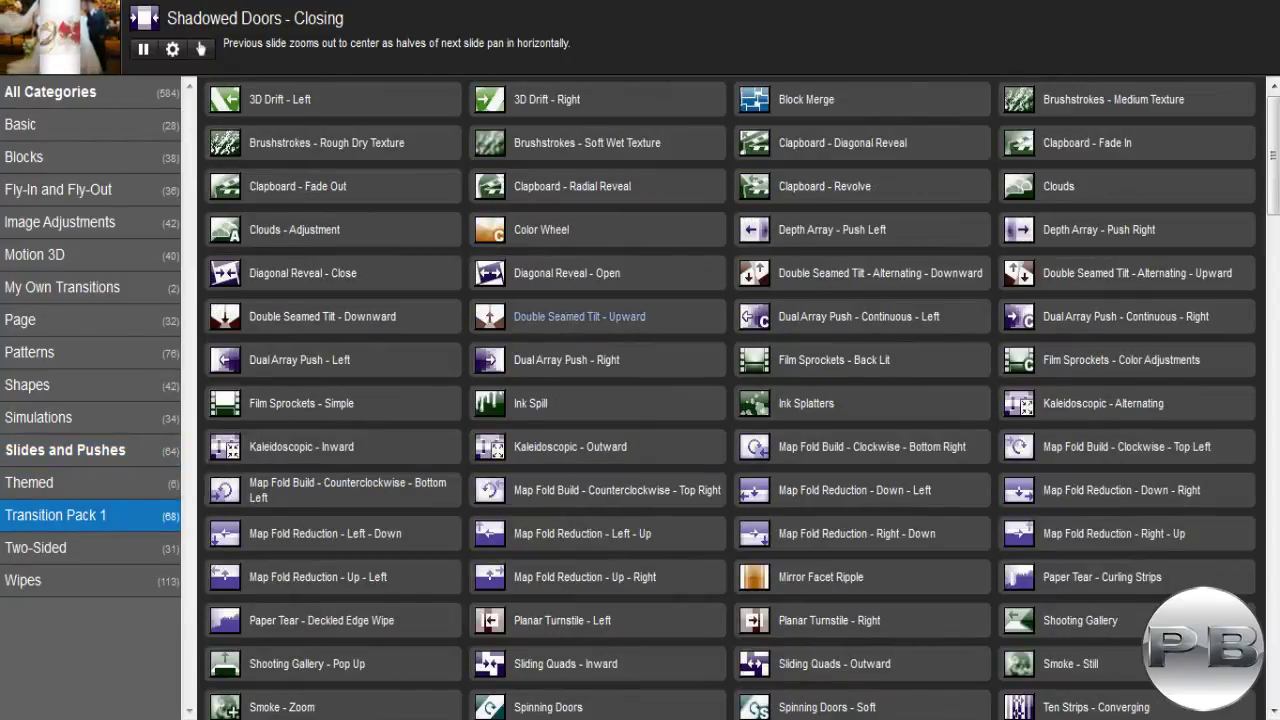
click(560, 229)
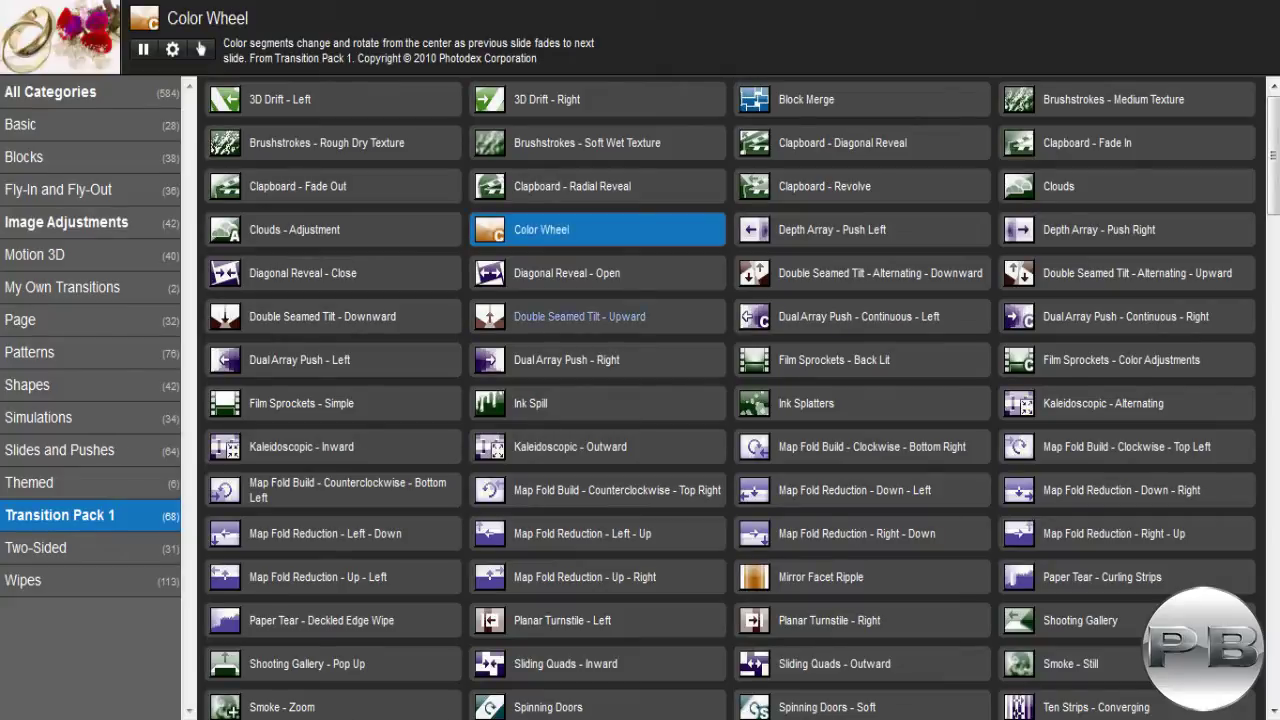
click(566, 360)
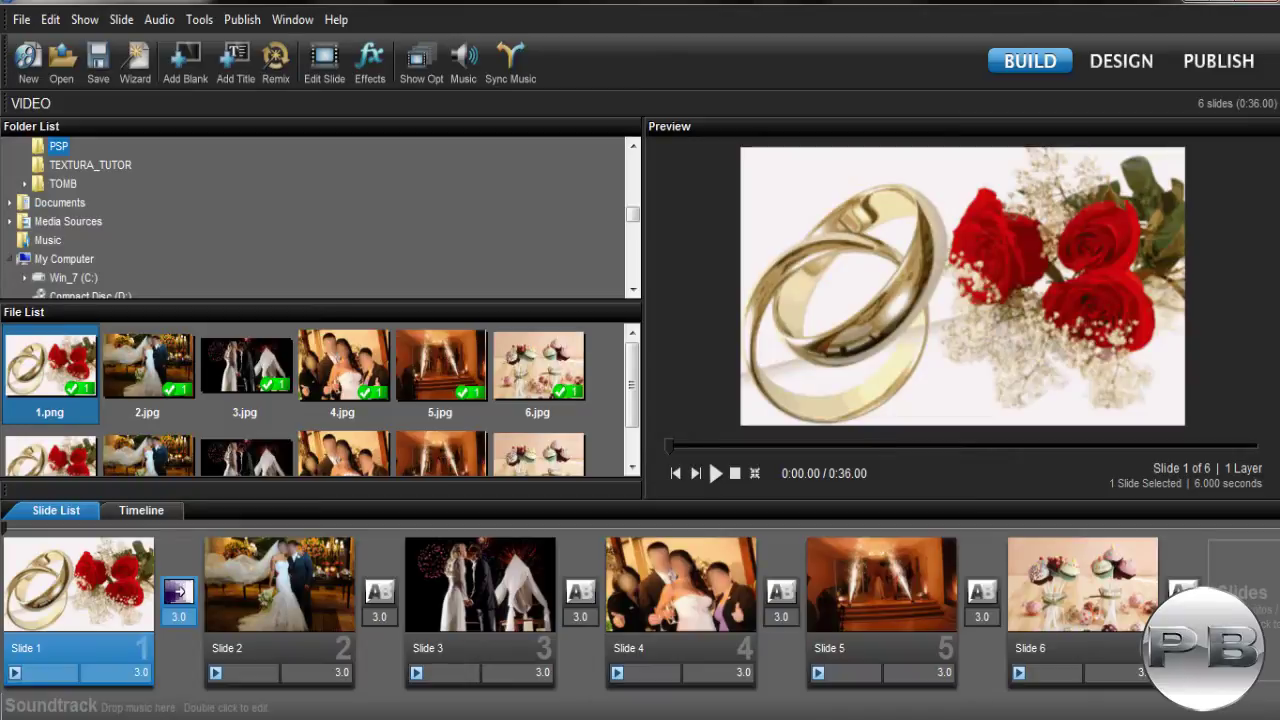
Apply the Ink Spill transition from Transition Pack 1 between slides 2 and 3
double_click(178, 592)
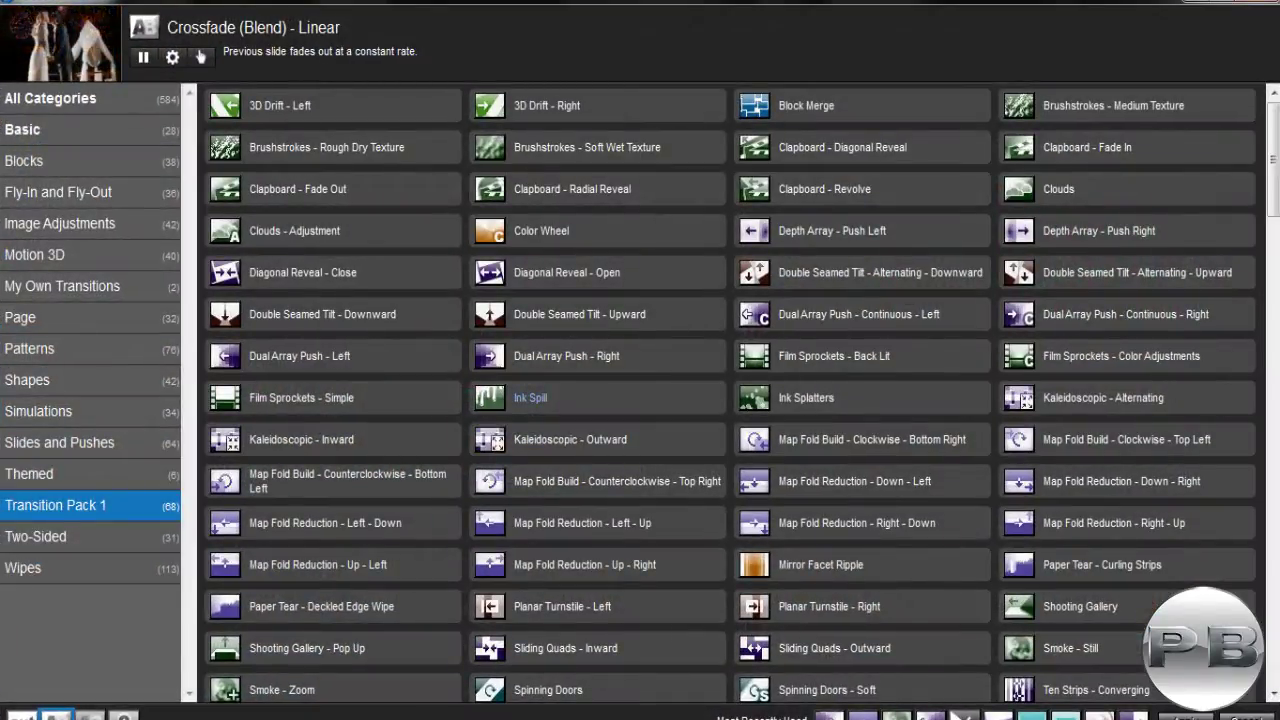
click(597, 398)
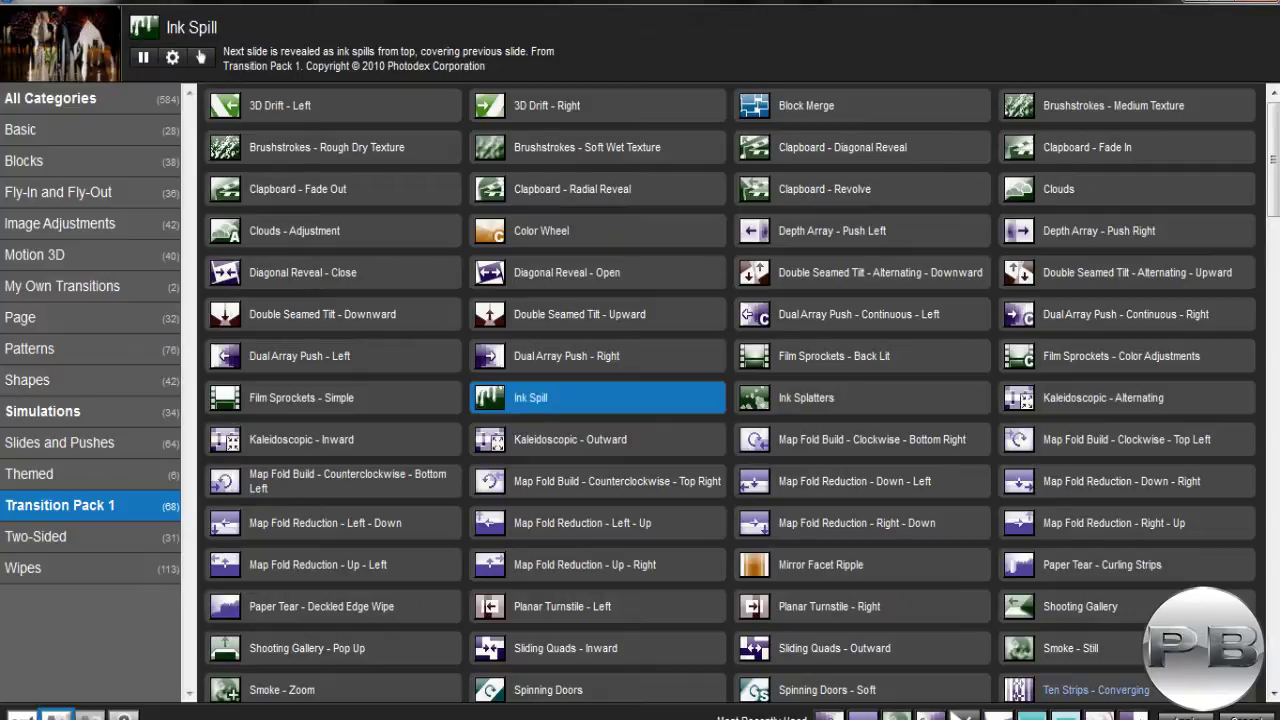
click(1187, 717)
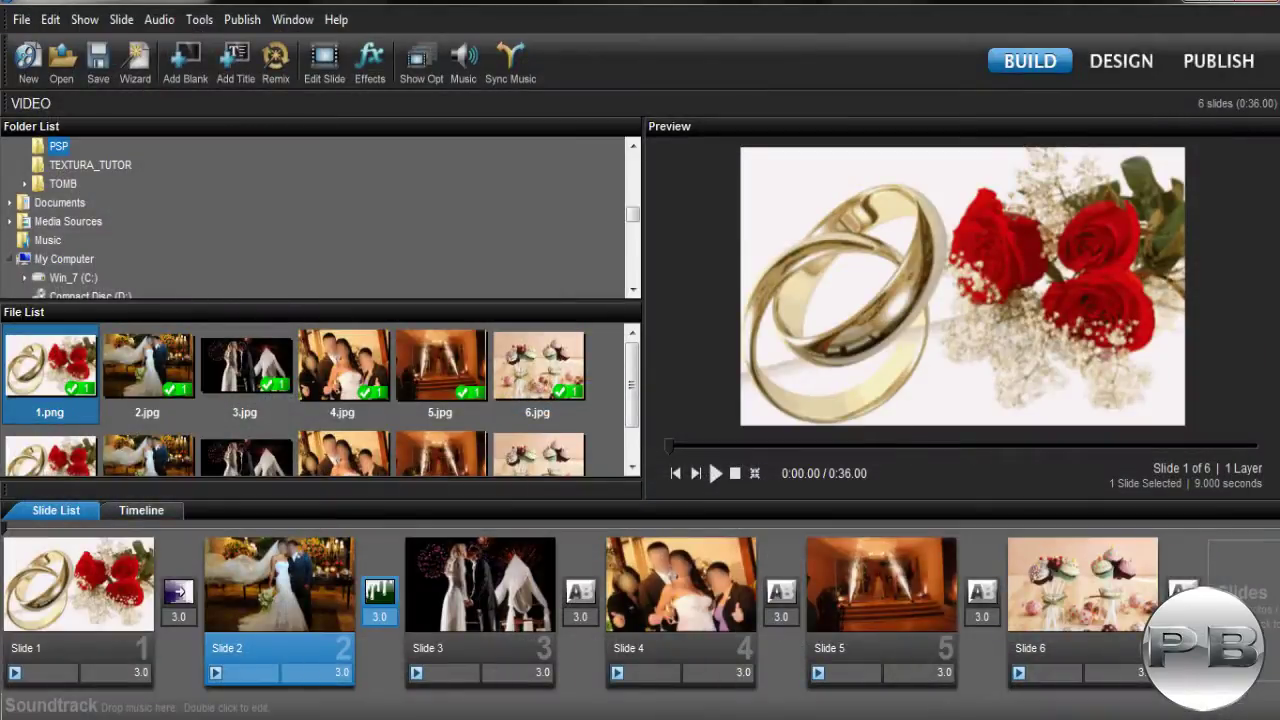
Play the show from slide 1 to preview the applied transitions
click(79, 592)
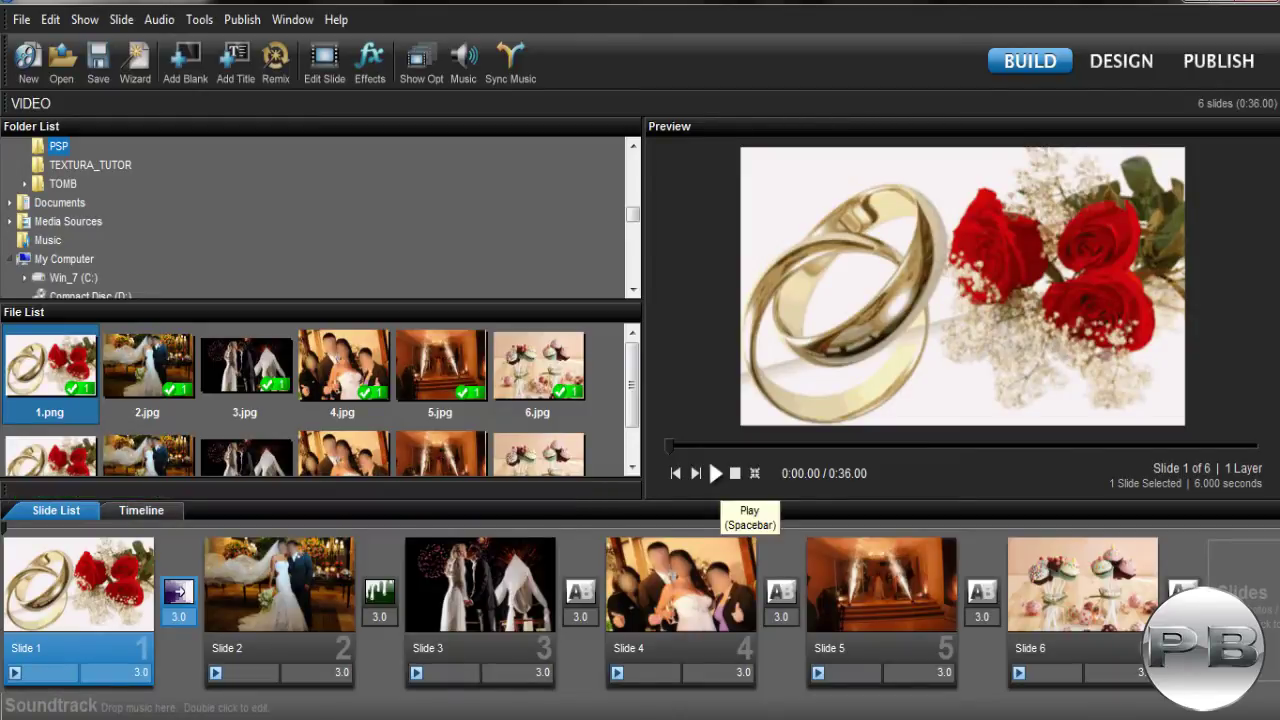
click(716, 474)
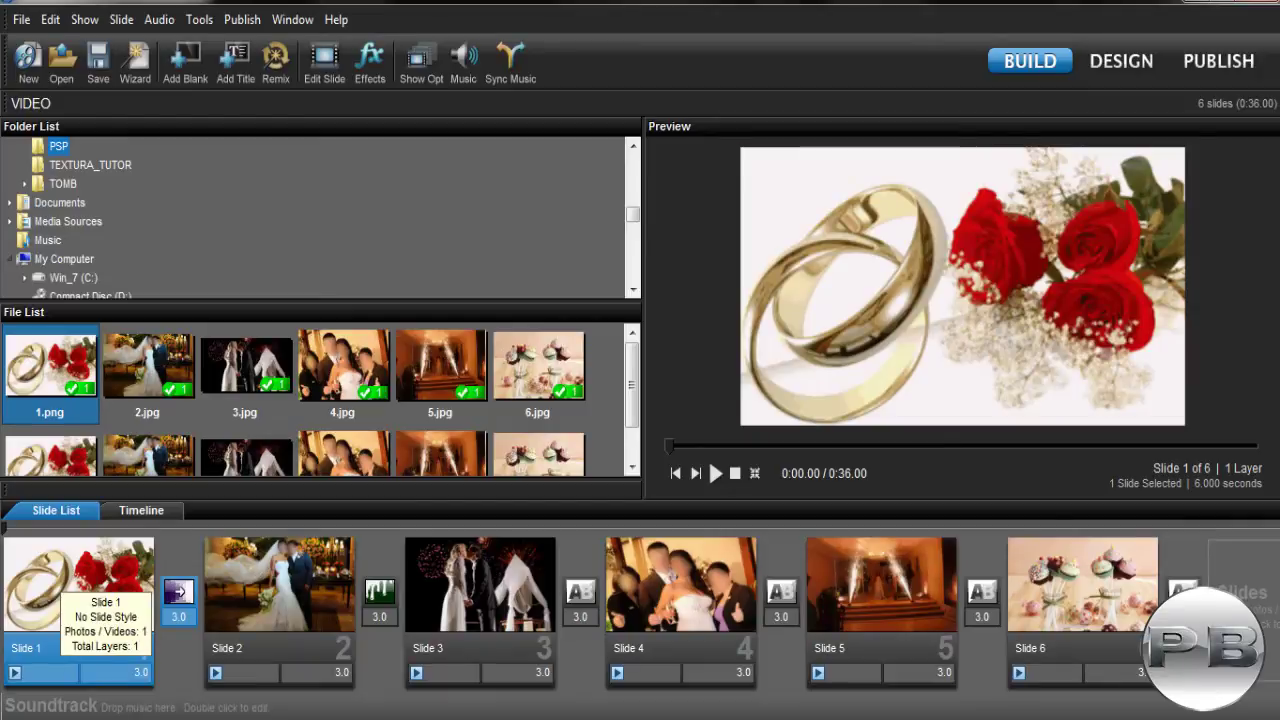
Apply the Alternating Portrait Tilt Dark slide style from Basic Montages to slide 3
click(462, 590)
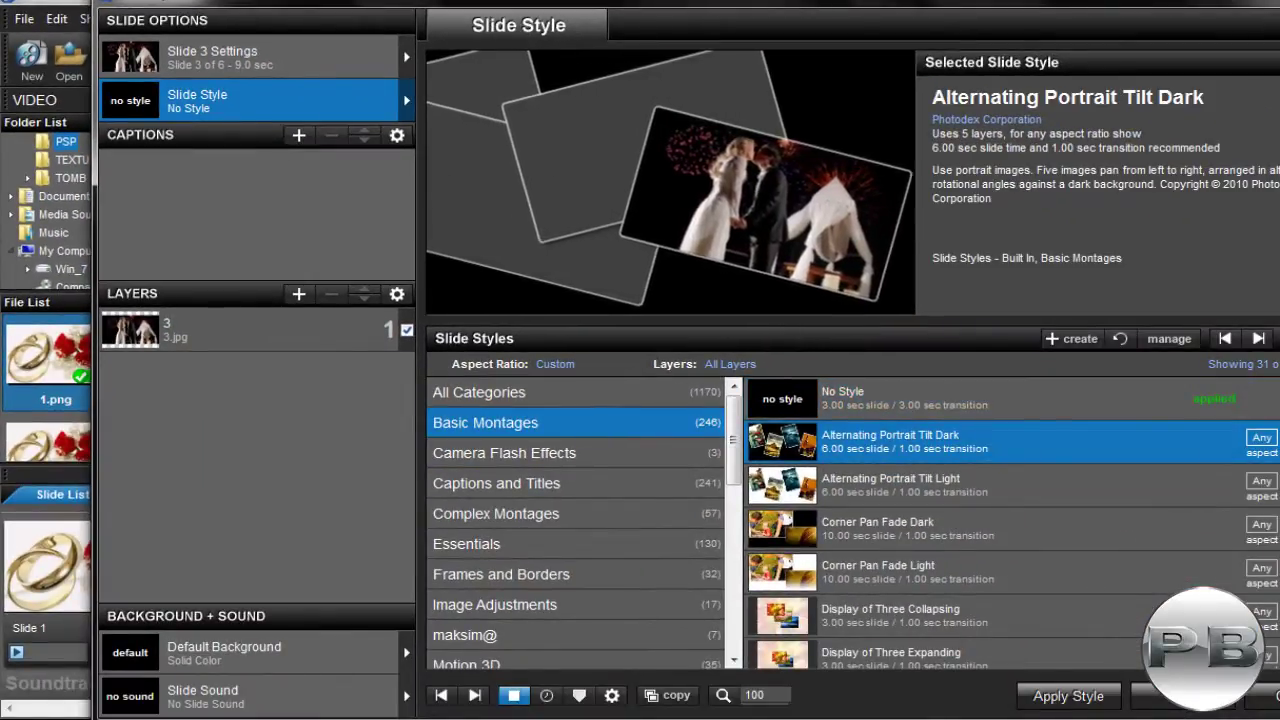
click(1068, 696)
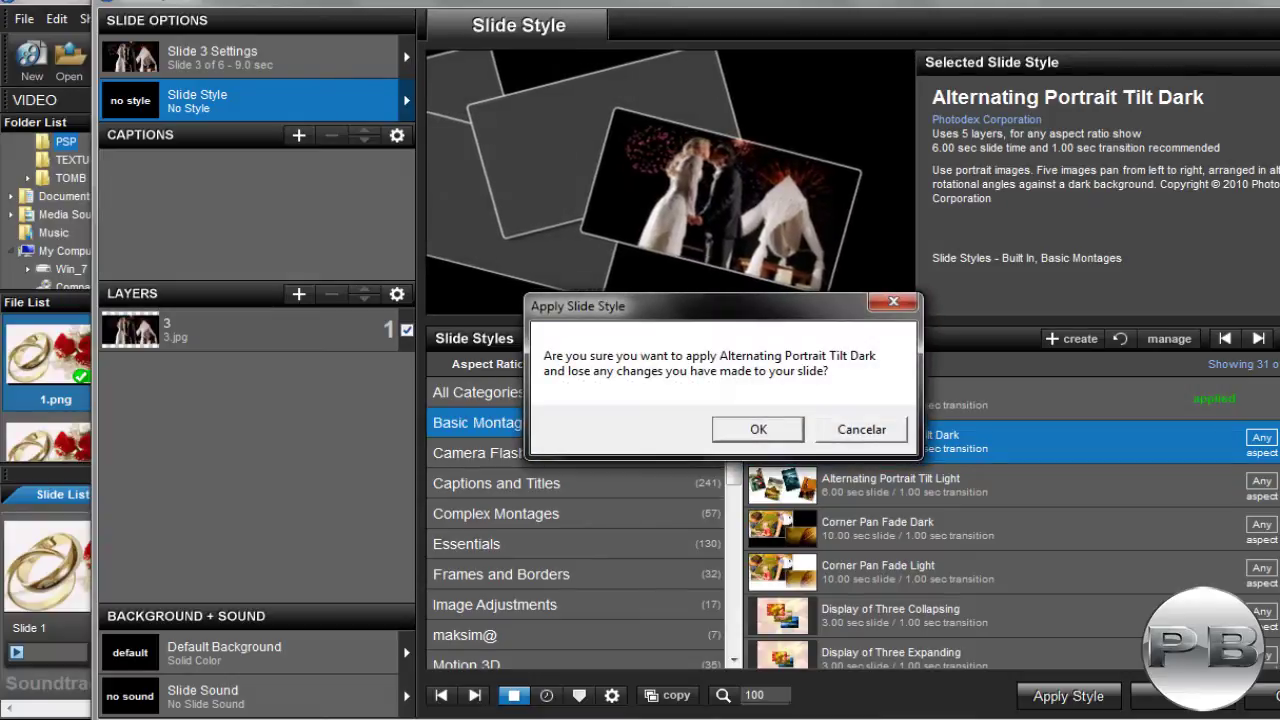
key(Return)
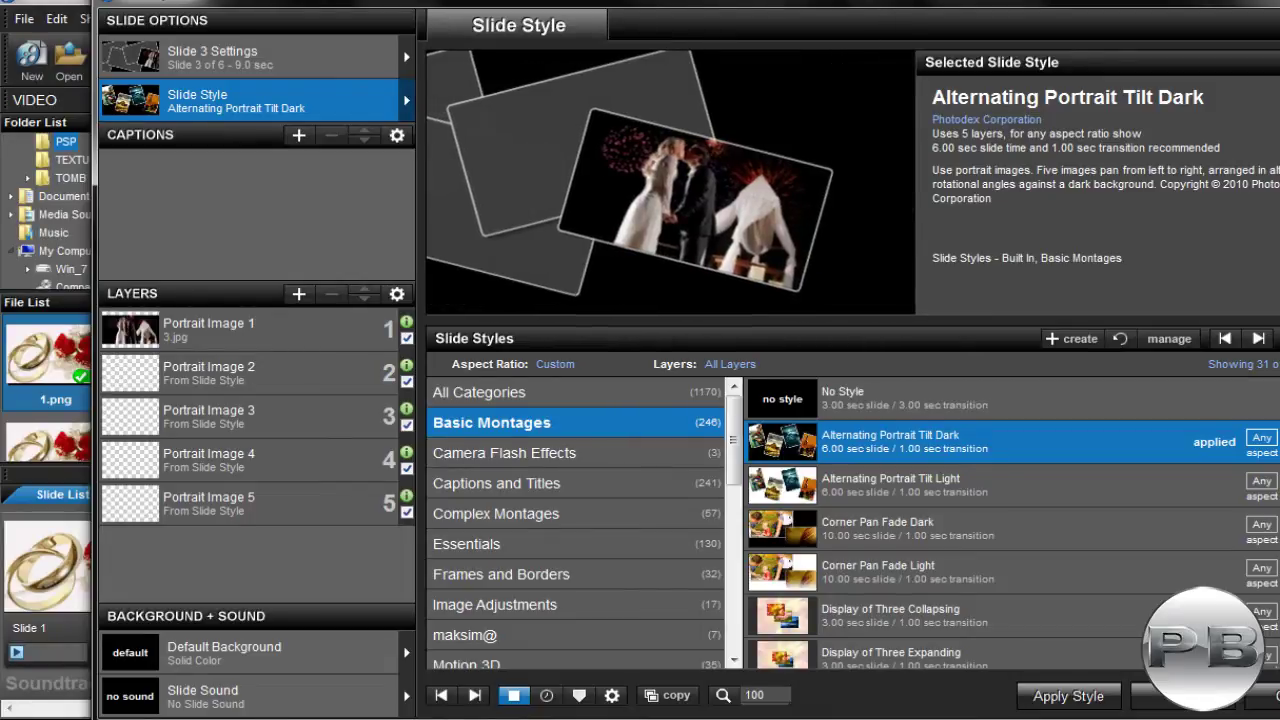
Fill the empty Portrait Image 2 layer of slide 3 with the sample picture Água-viva
click(210, 374)
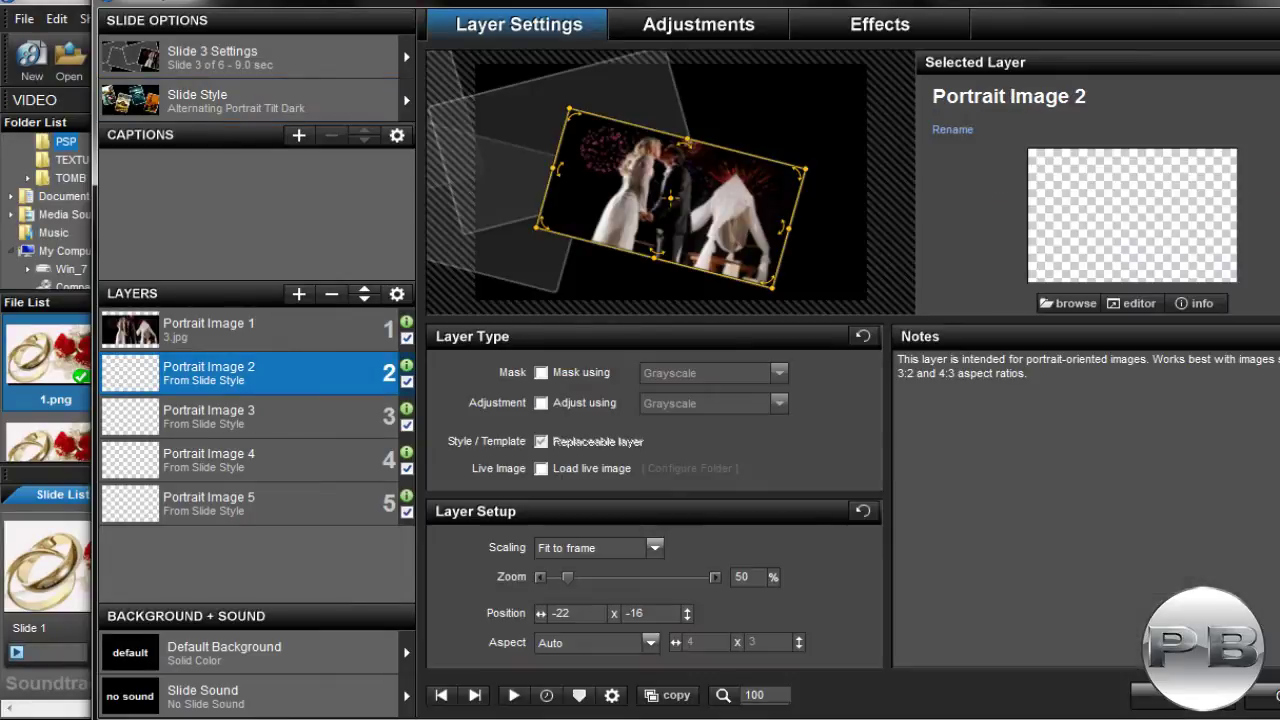
click(1068, 303)
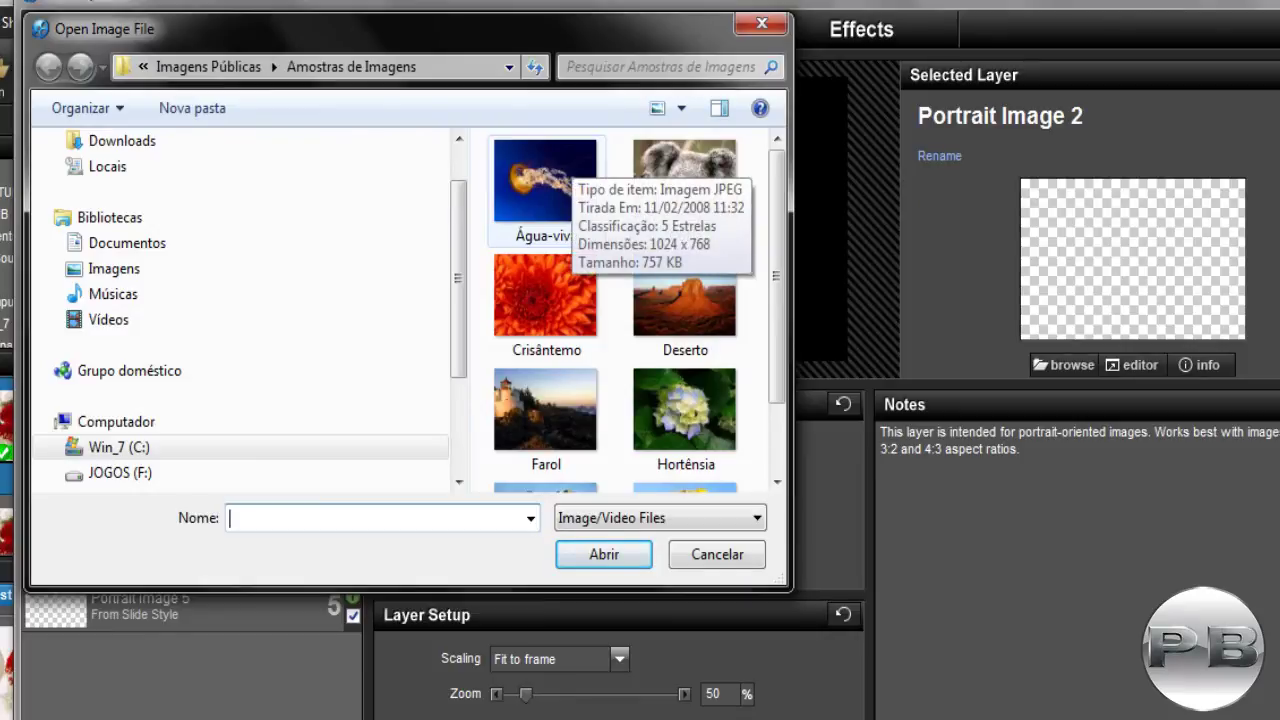
drag(365, 28, 580, 70)
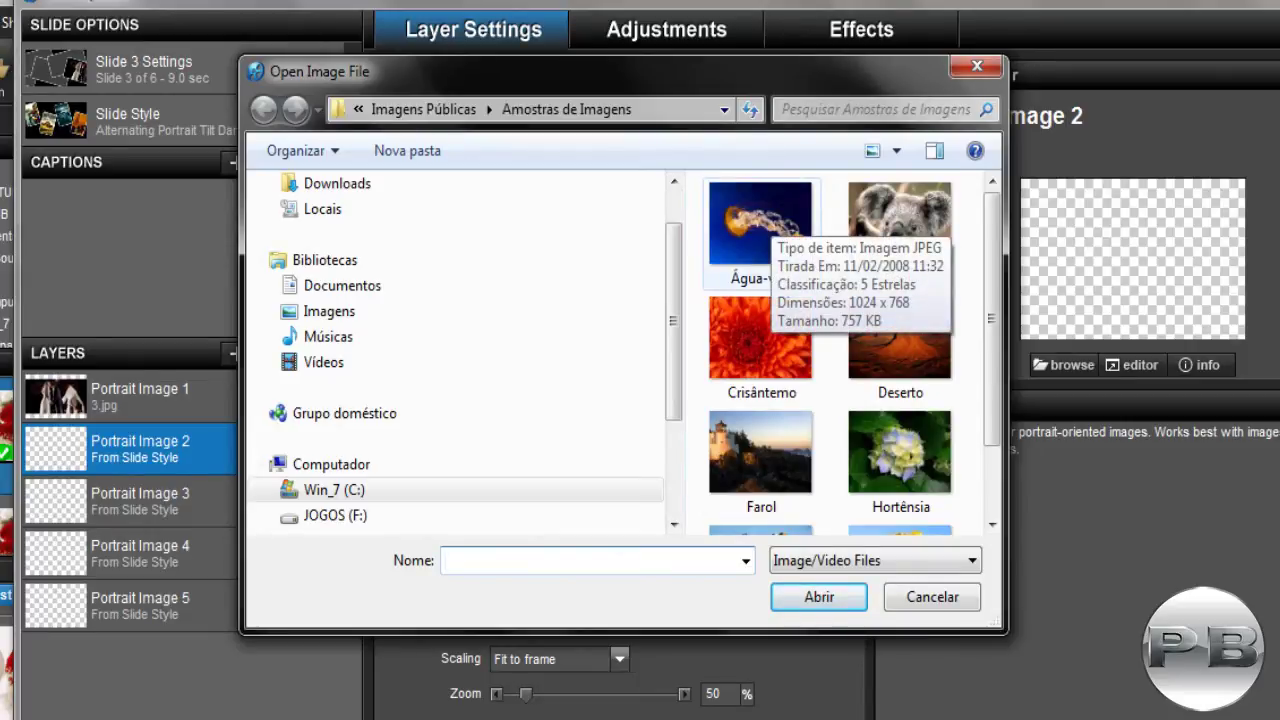
click(769, 220)
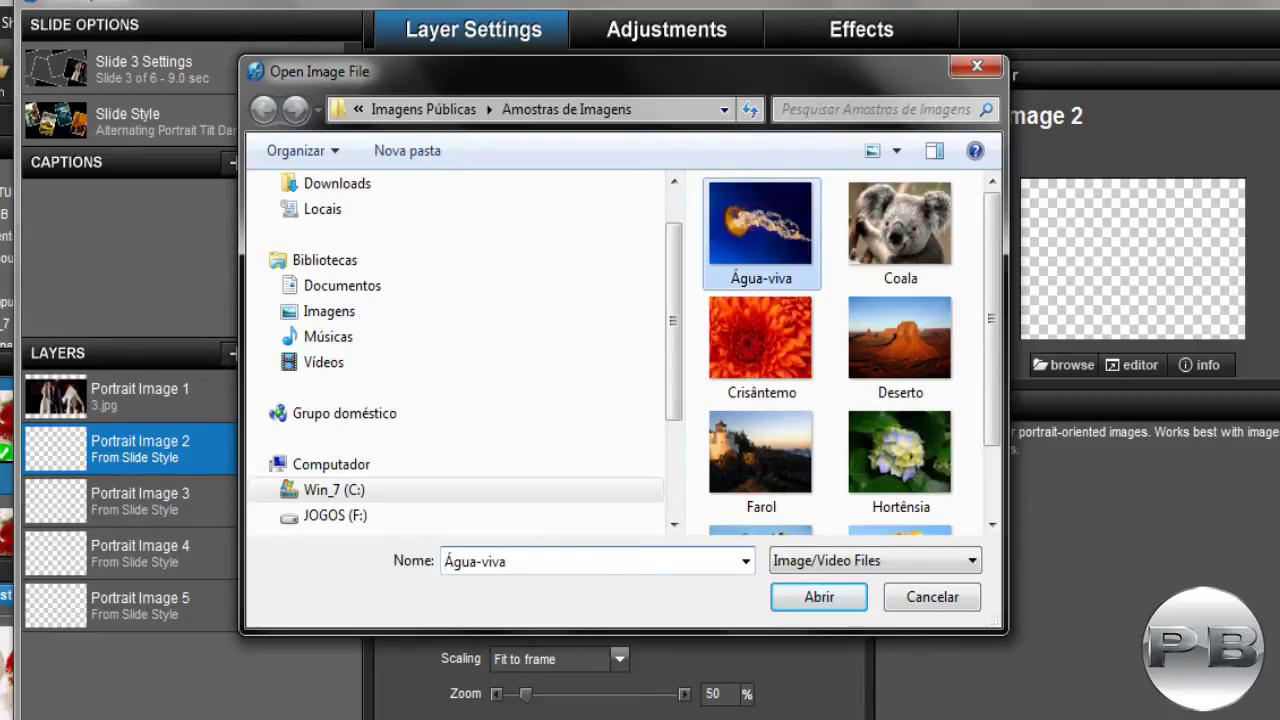
click(819, 597)
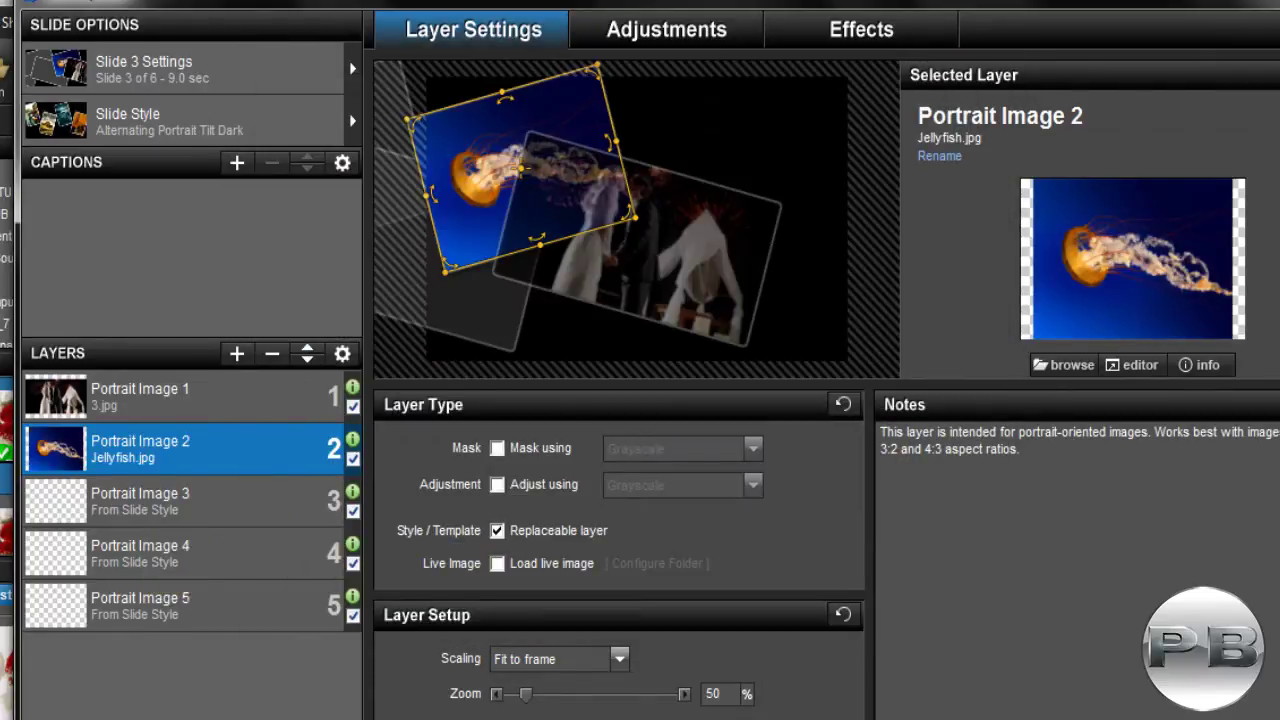
Fill the empty Portrait Image 3 layer of slide 3 with the sample picture Coala
click(182, 501)
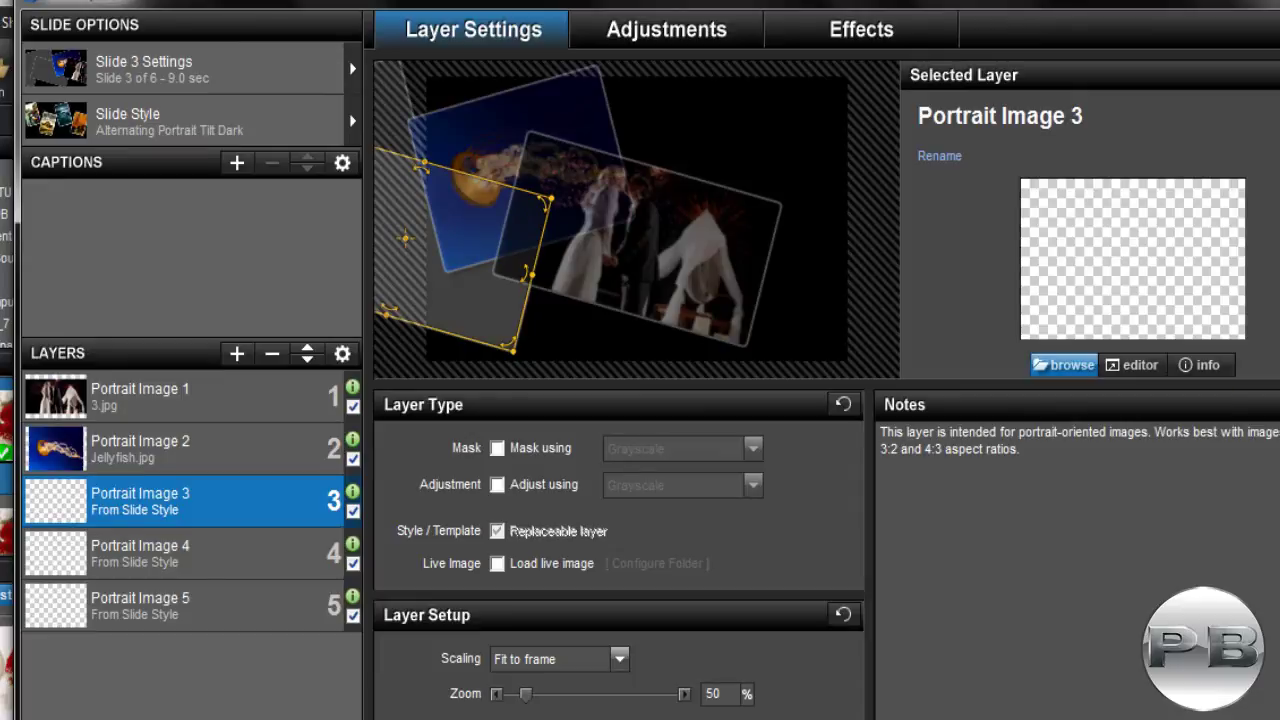
click(1065, 364)
click(900, 225)
click(819, 596)
Fill the empty Portrait Image 4 layer of slide 3 with the sample picture Farol
click(140, 550)
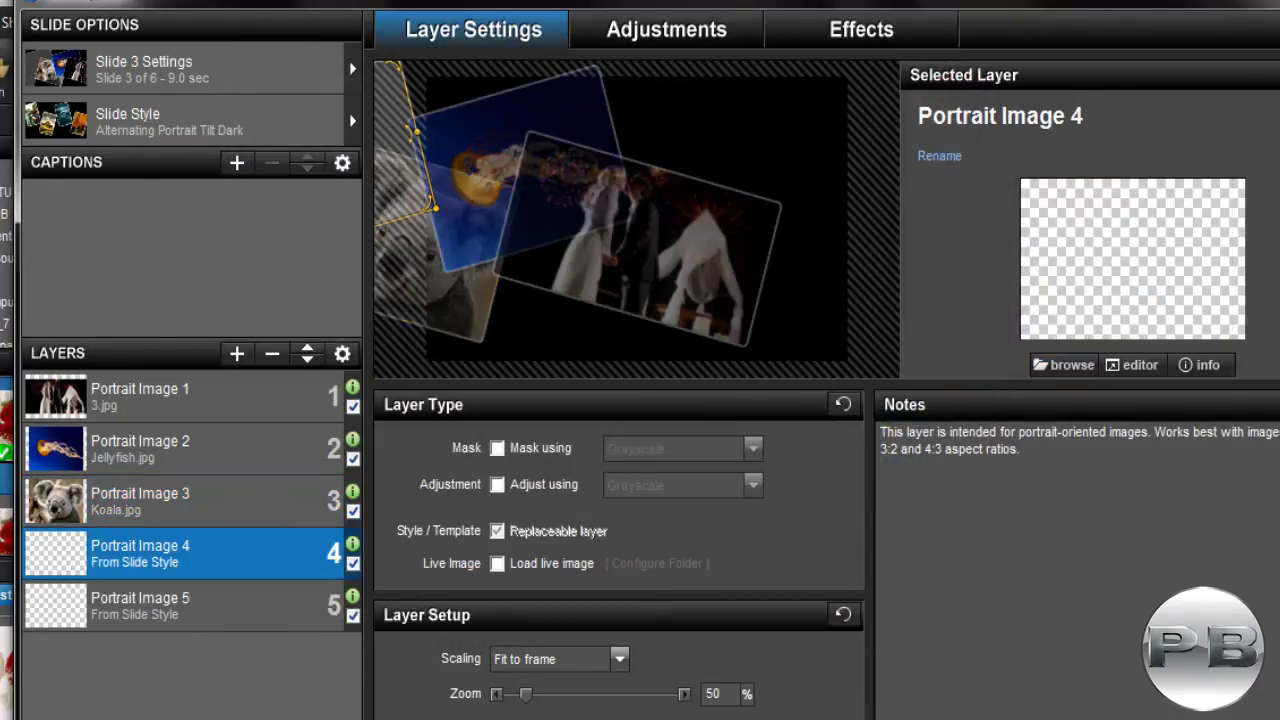
click(1065, 364)
click(760, 452)
click(819, 596)
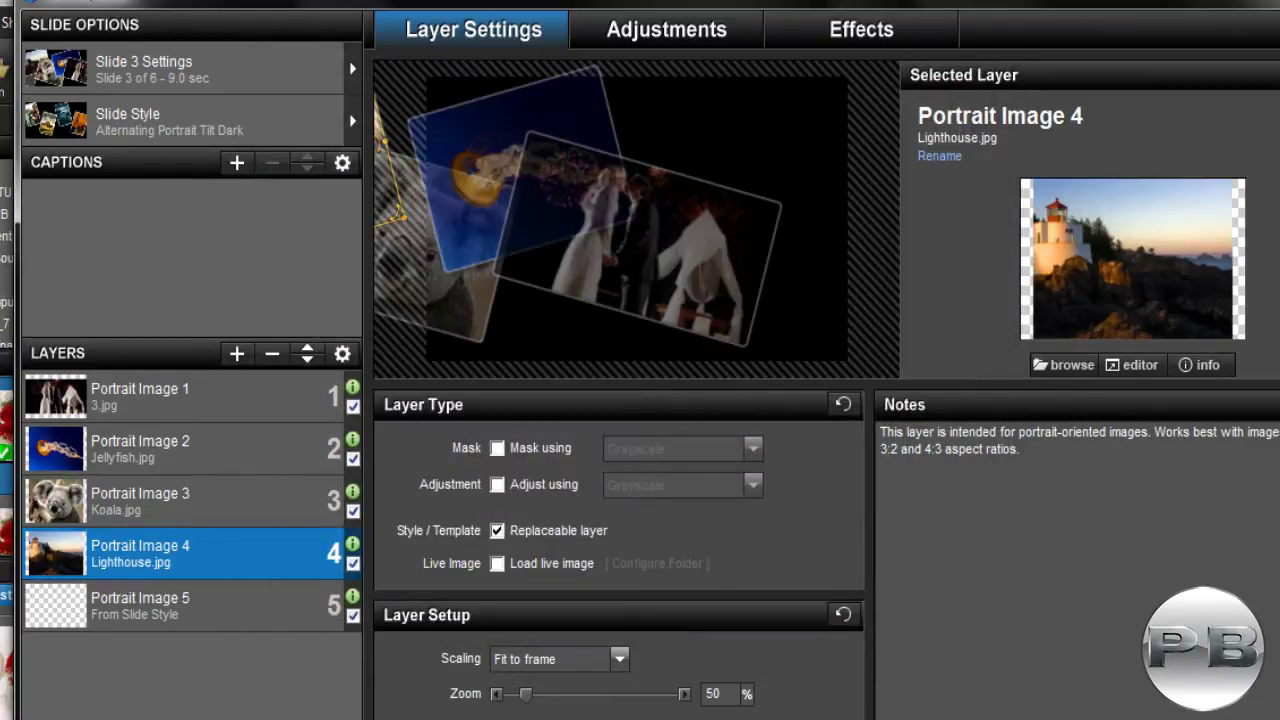
Fill the empty Portrait Image 5 layer with another sample picture and accept the slide 3 changes
click(140, 604)
click(1065, 364)
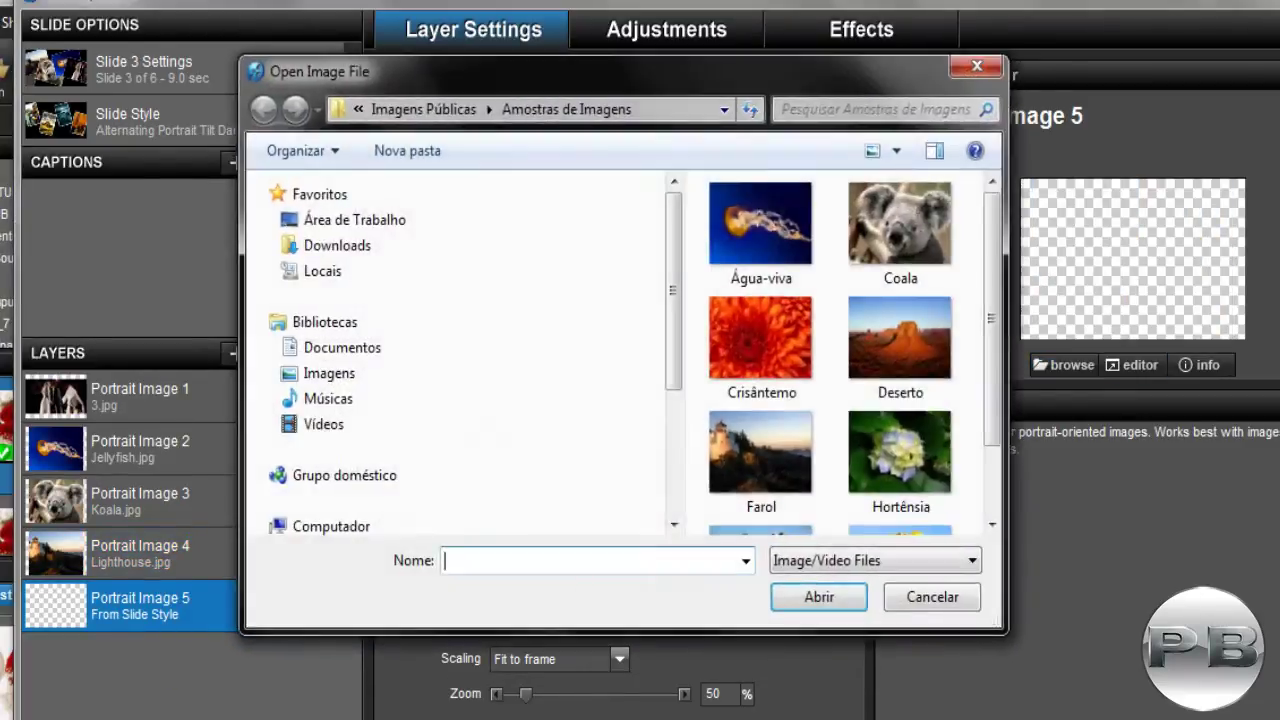
scroll(850, 350, down, 2)
click(900, 468)
click(819, 596)
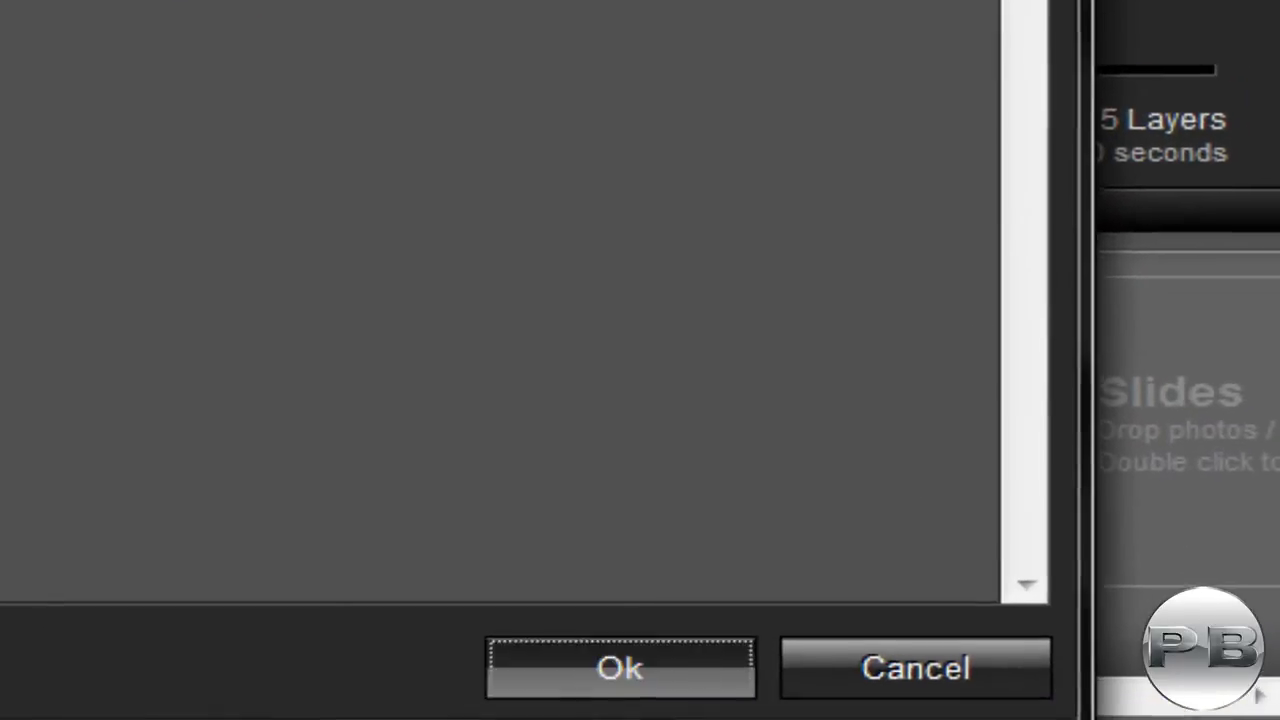
click(575, 662)
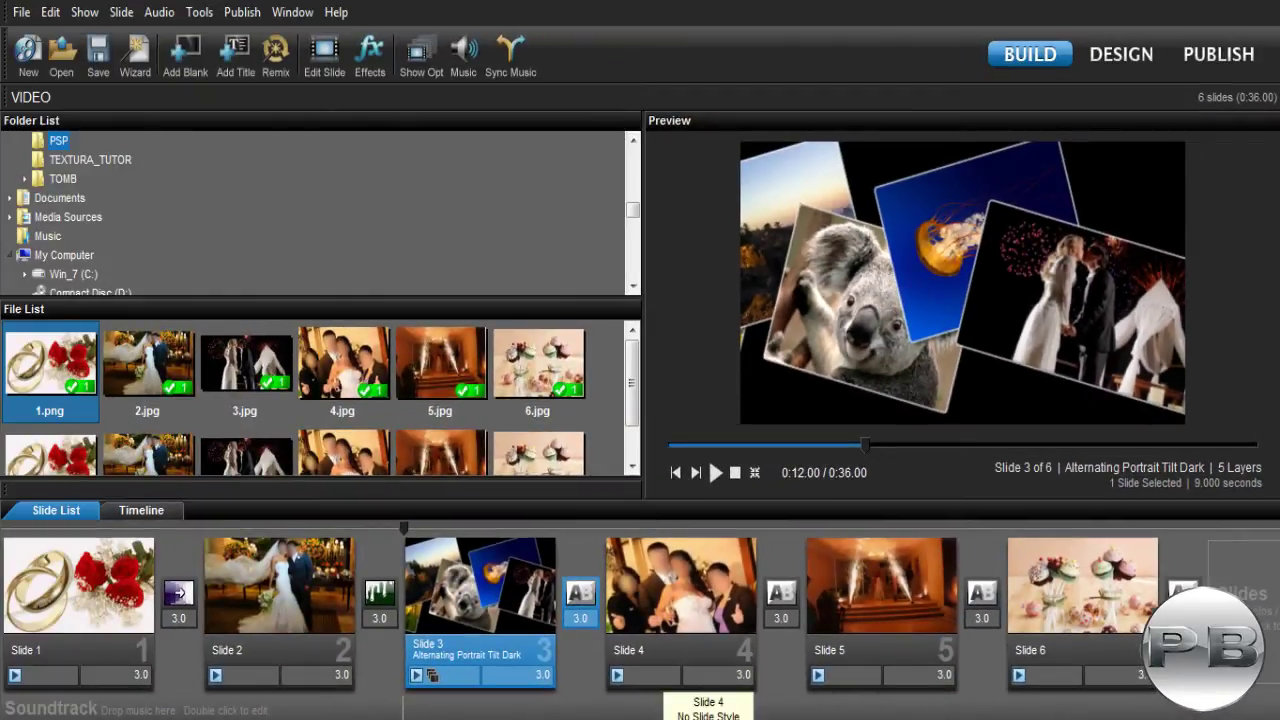
Preview the show from slide 1 and return to slide 3
click(86, 630)
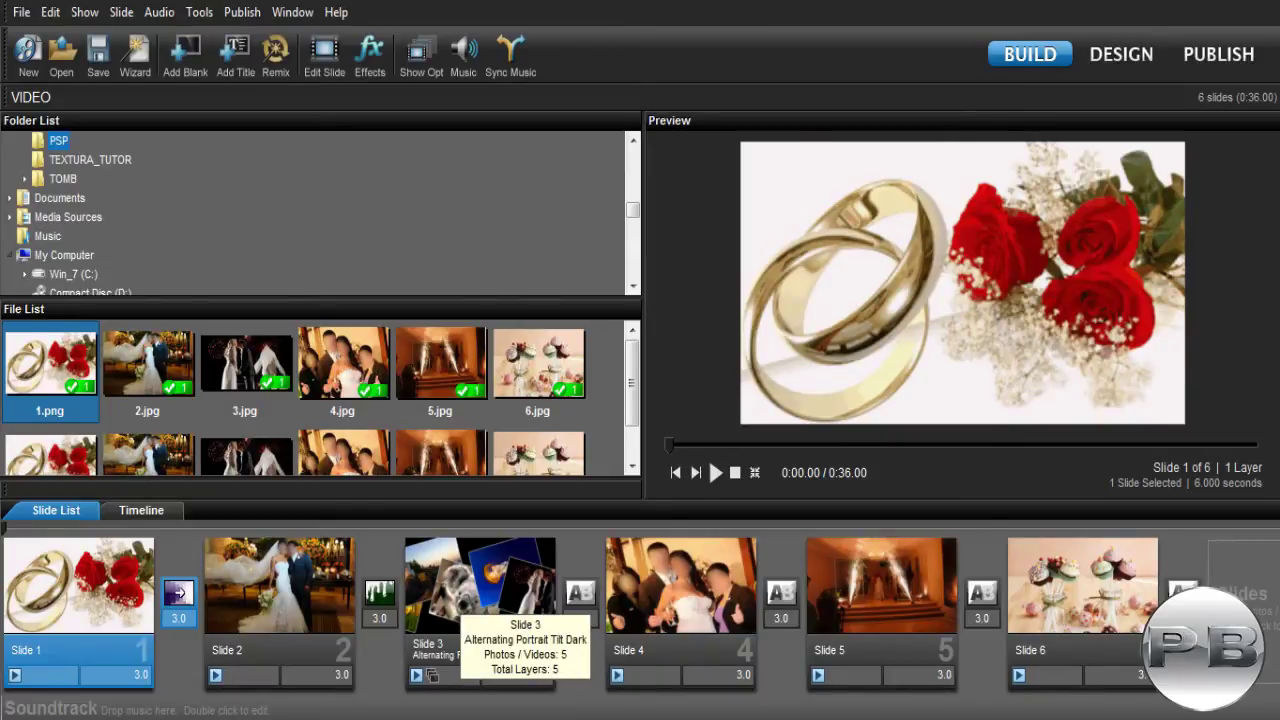
click(455, 605)
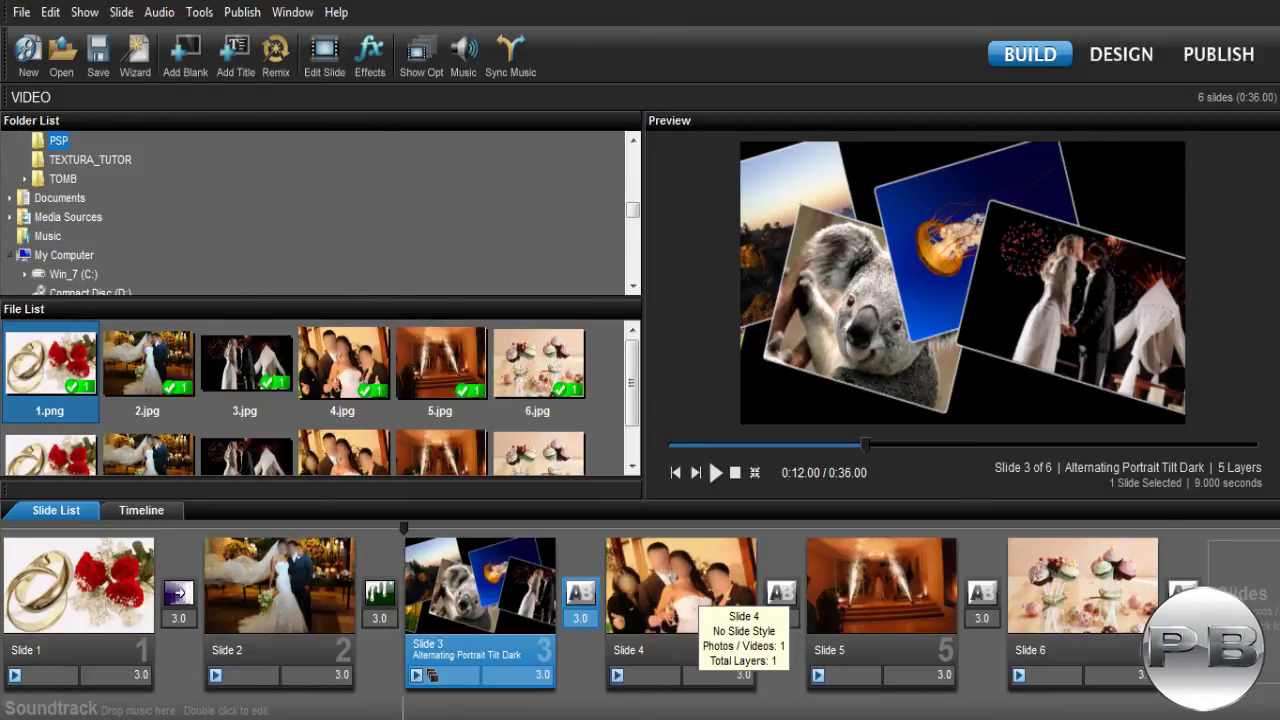
Open the slide styles for slide 4 and look through the Basic Montages styles
double_click(690, 598)
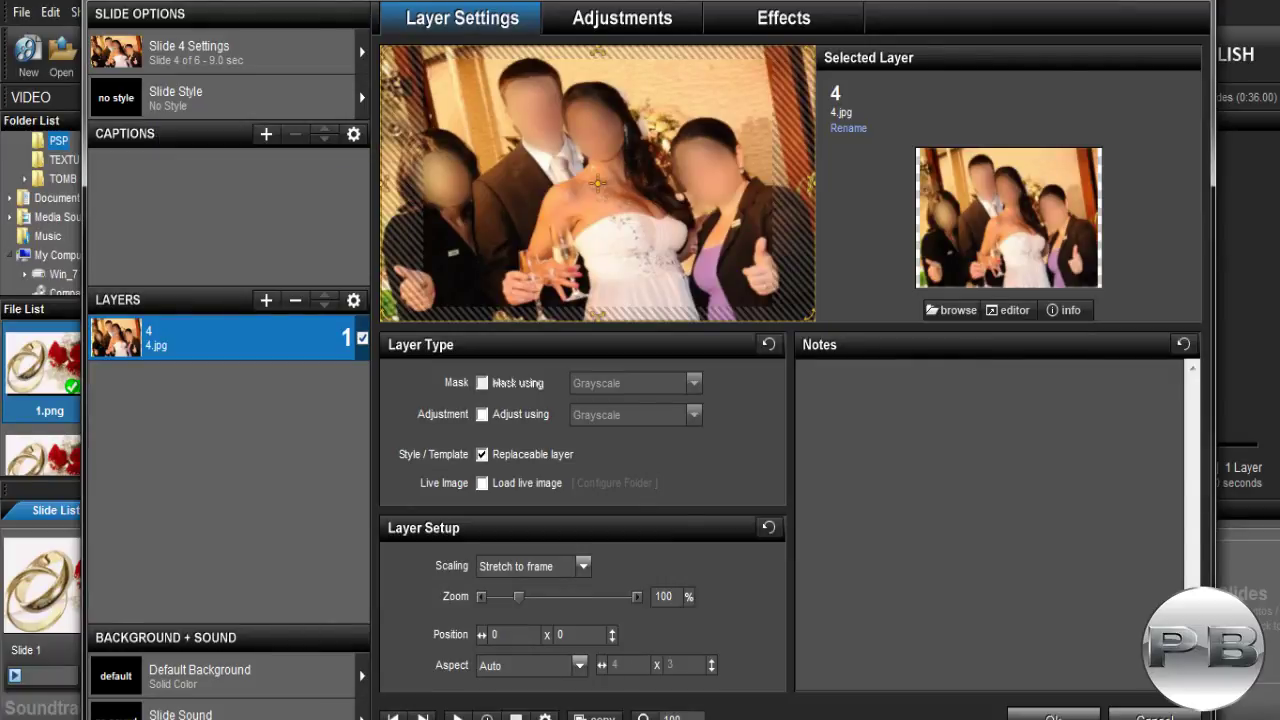
click(175, 97)
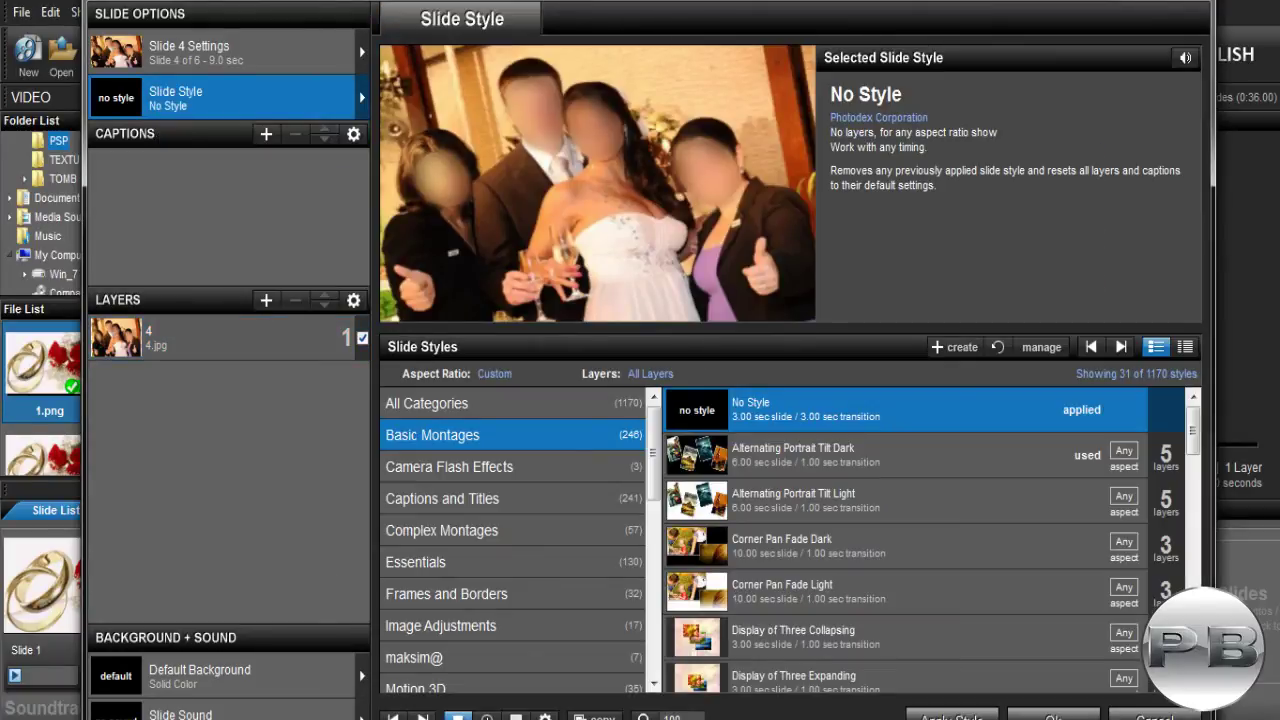
scroll(905, 540, down, 3)
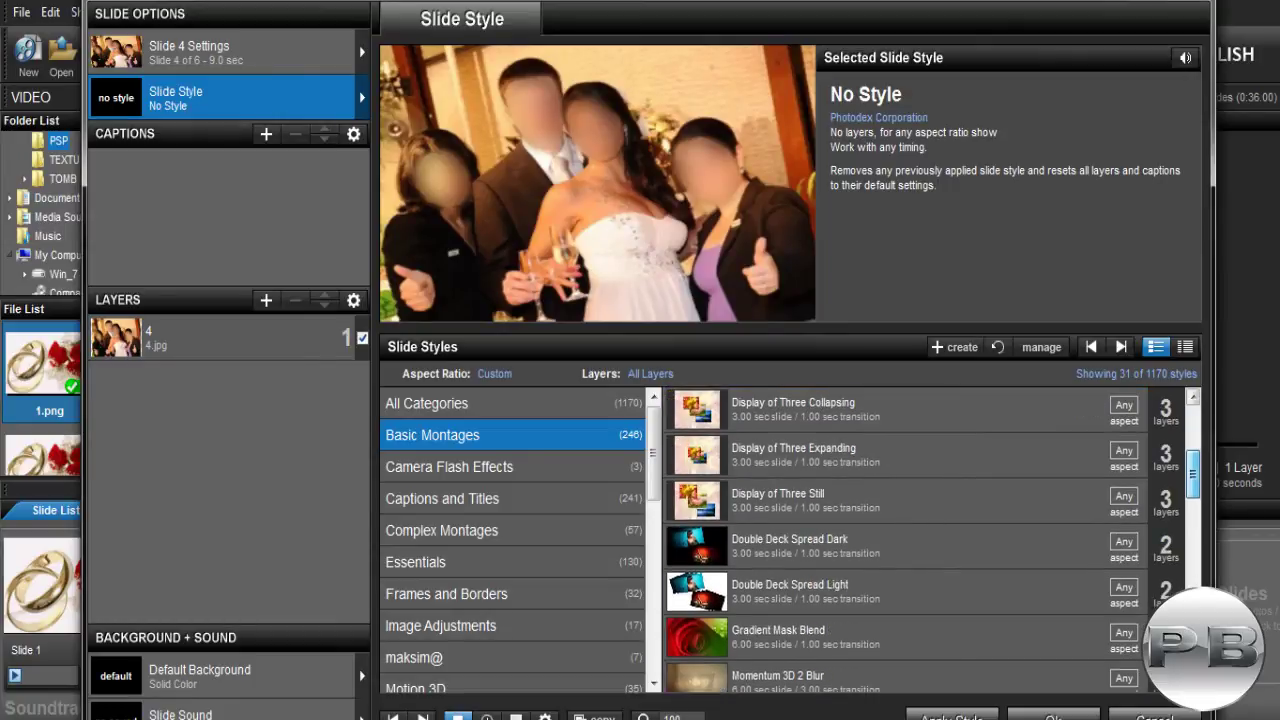
scroll(905, 540, down, 1)
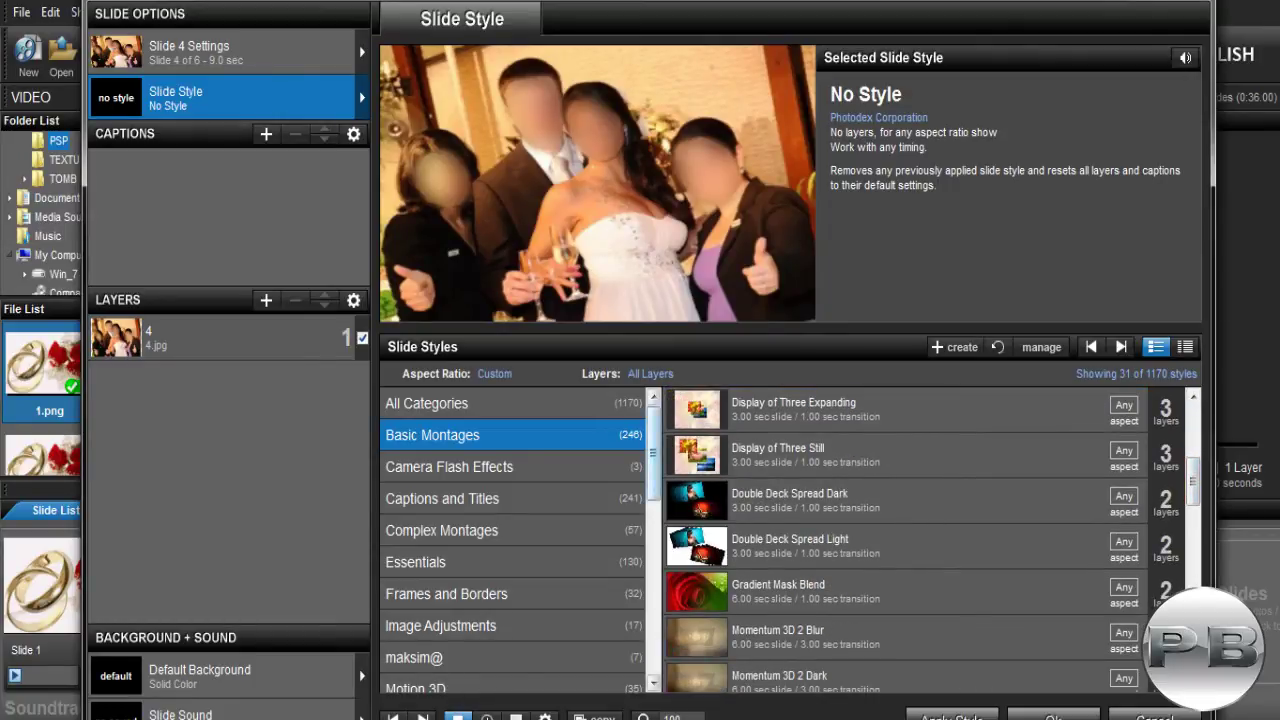
Browse the slide style categories, checking the styles offered under Image Adjustments and StylePack - Weddings
scroll(515, 540, down, 3)
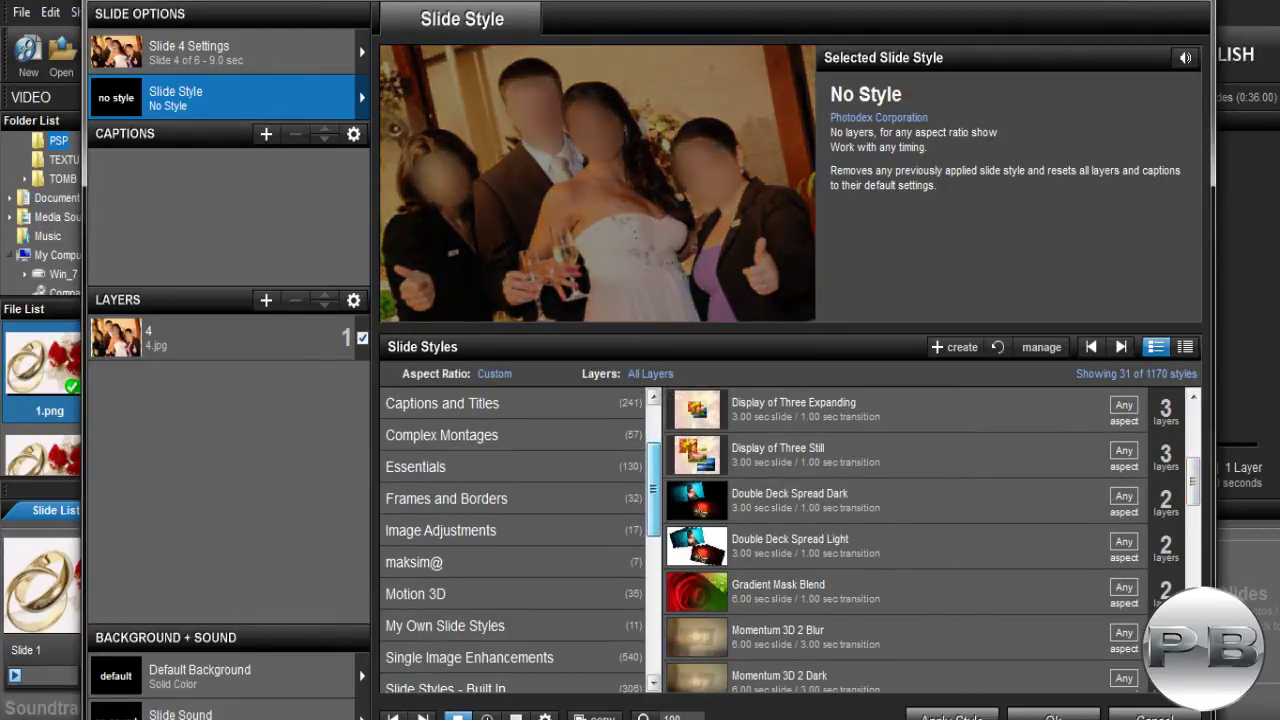
scroll(515, 540, down, 1)
click(515, 499)
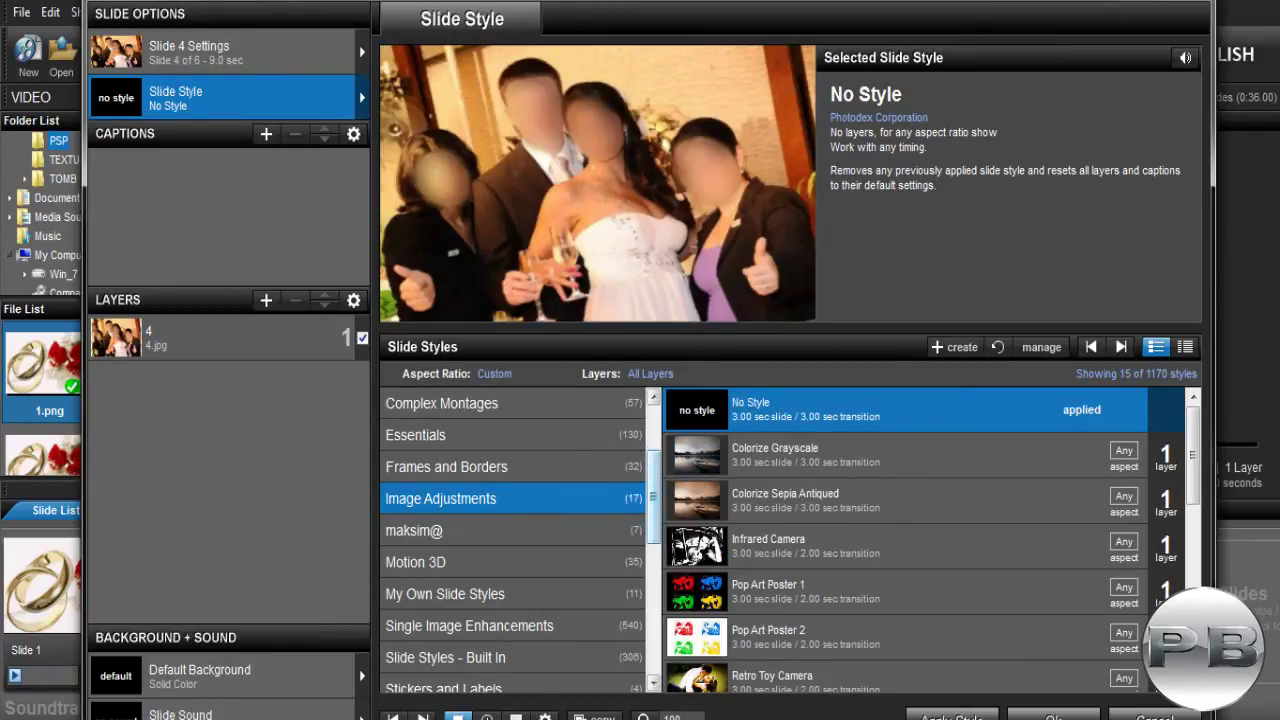
scroll(515, 540, down, 8)
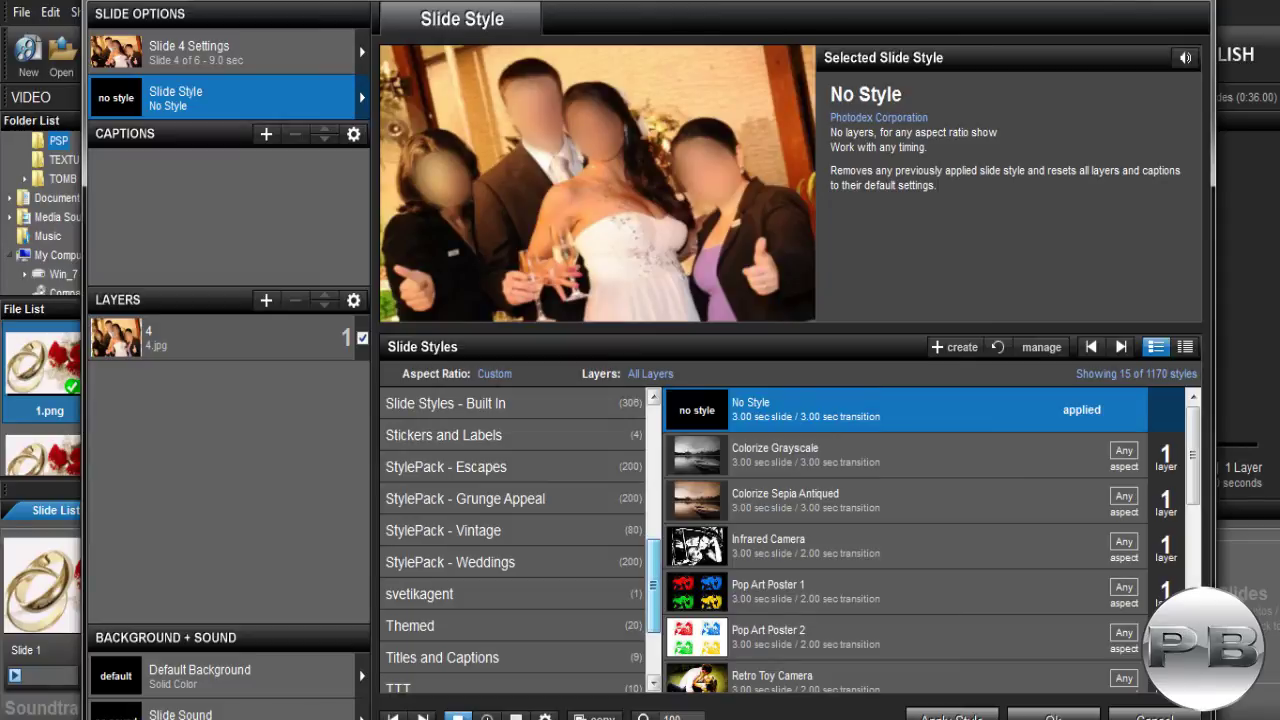
click(512, 562)
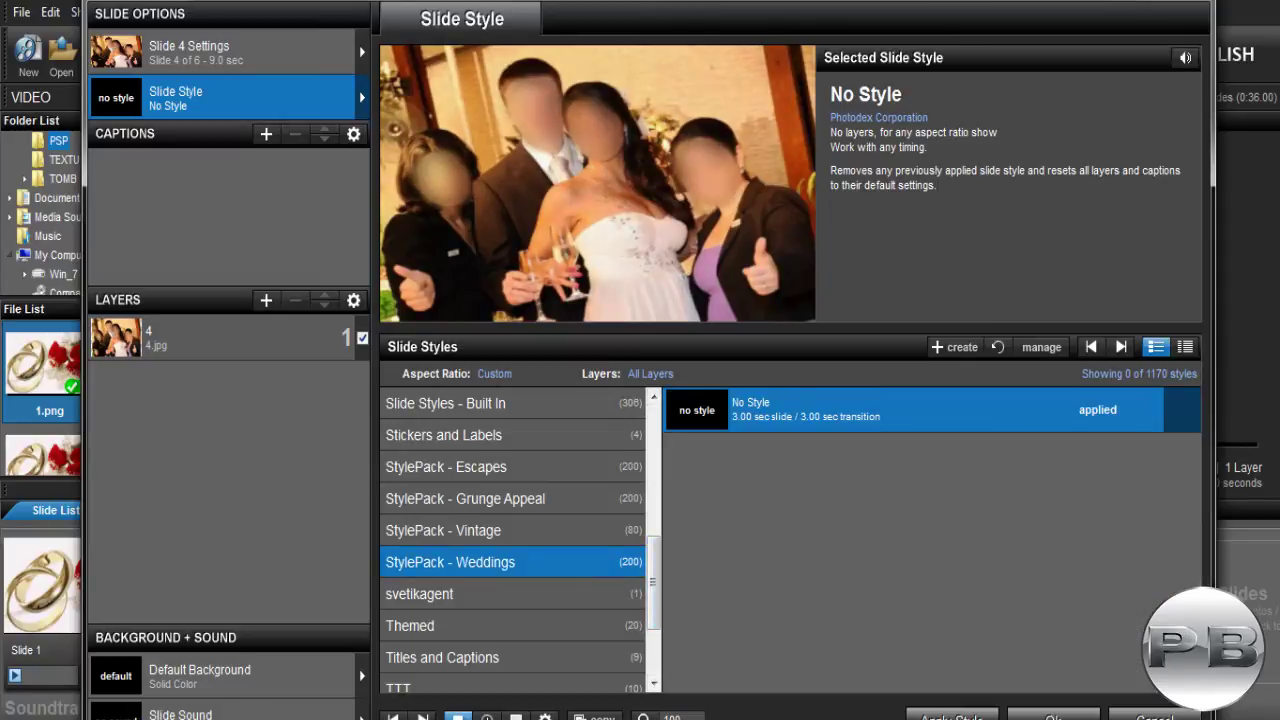
scroll(512, 540, down, 4)
scroll(515, 540, up, 7)
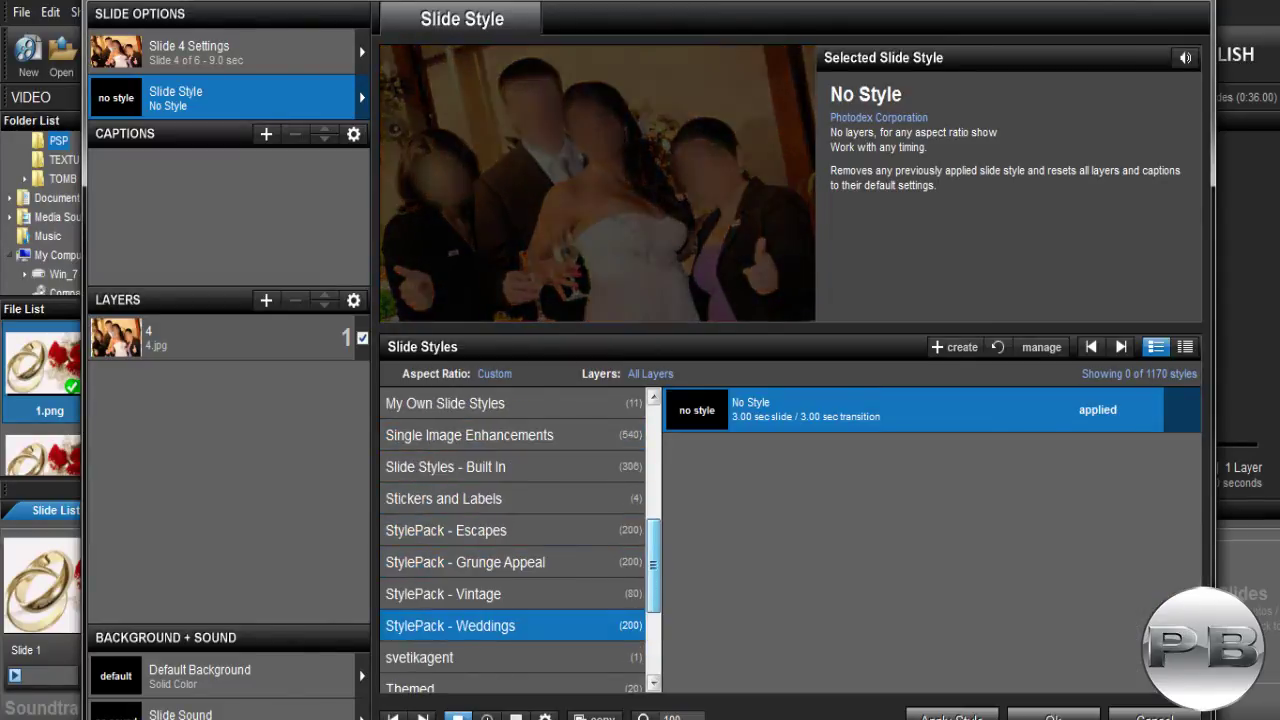
scroll(515, 540, up, 4)
scroll(515, 540, up, 5)
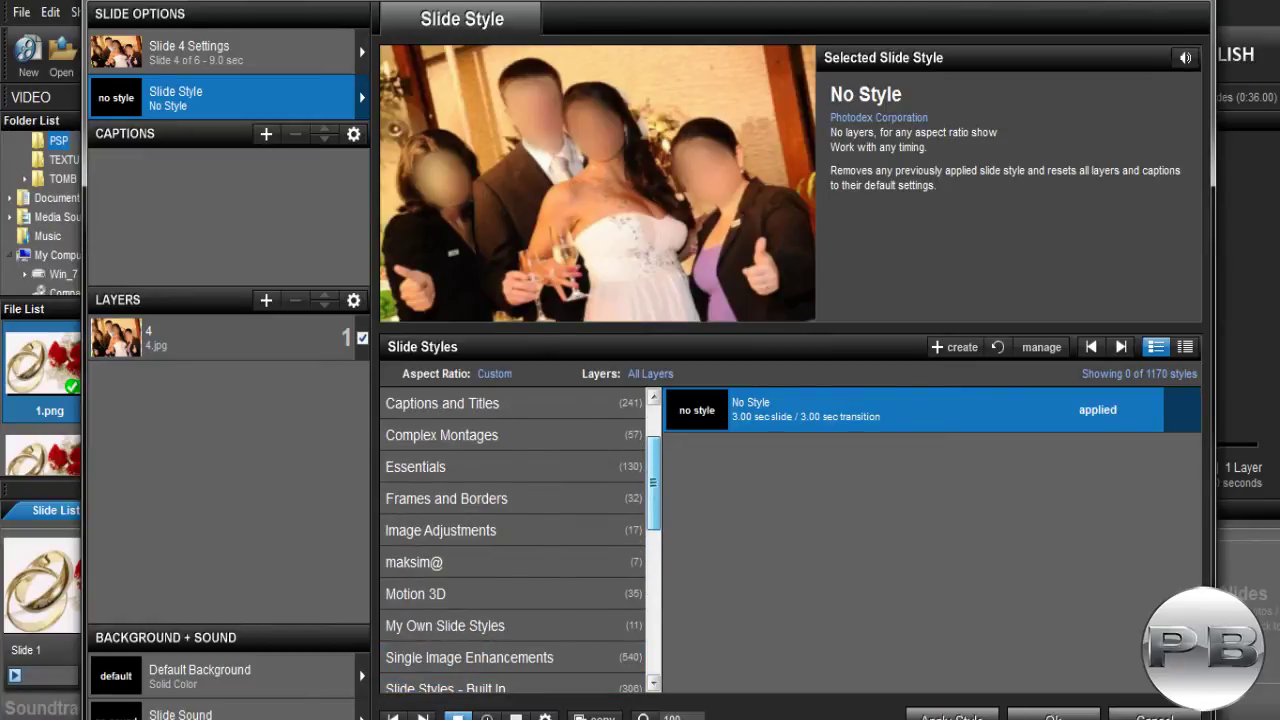
Preview the Double Deck Spread Light and Double Deck Spread Dark styles from Basic Montages on slide 4
click(500, 435)
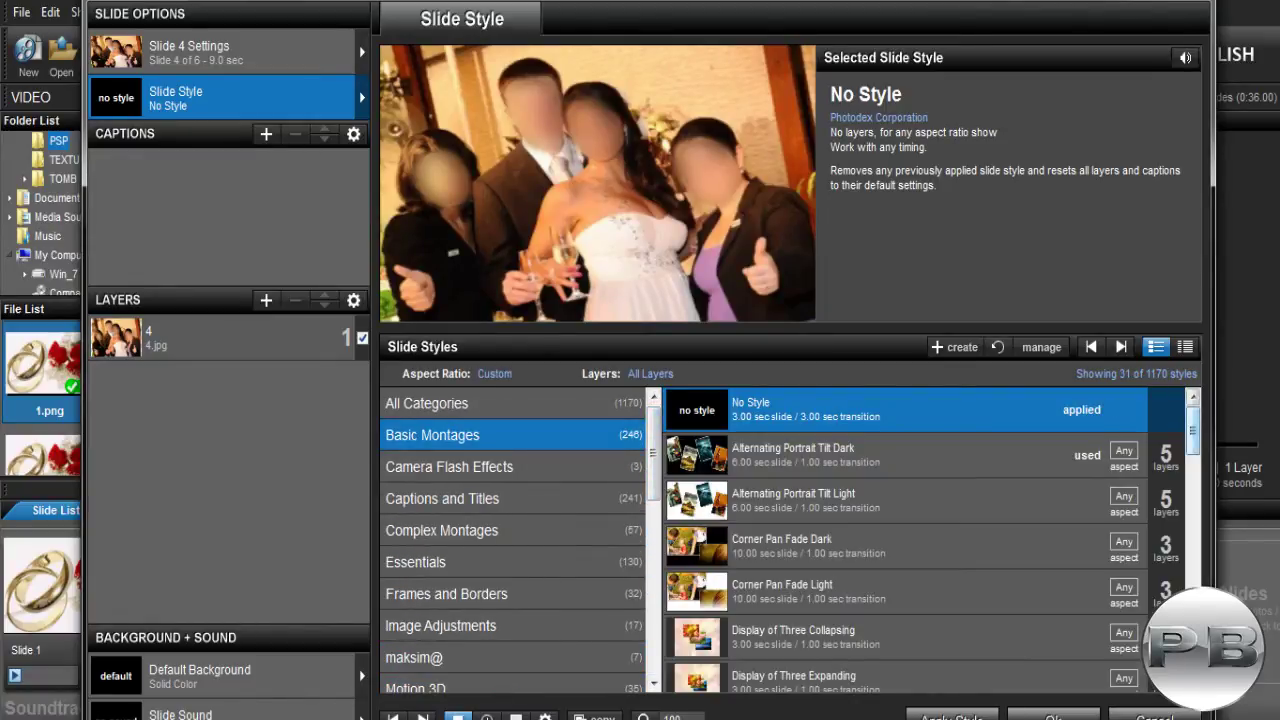
scroll(905, 540, down, 1)
scroll(905, 540, down, 2)
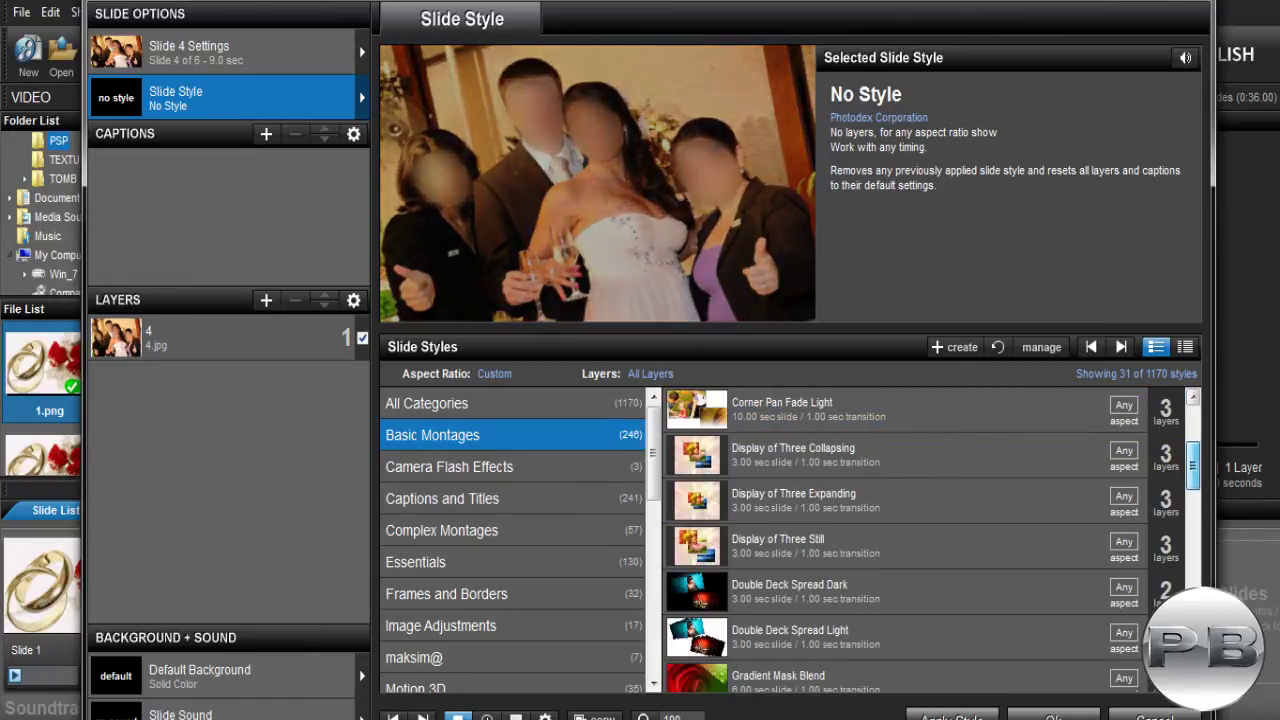
click(905, 592)
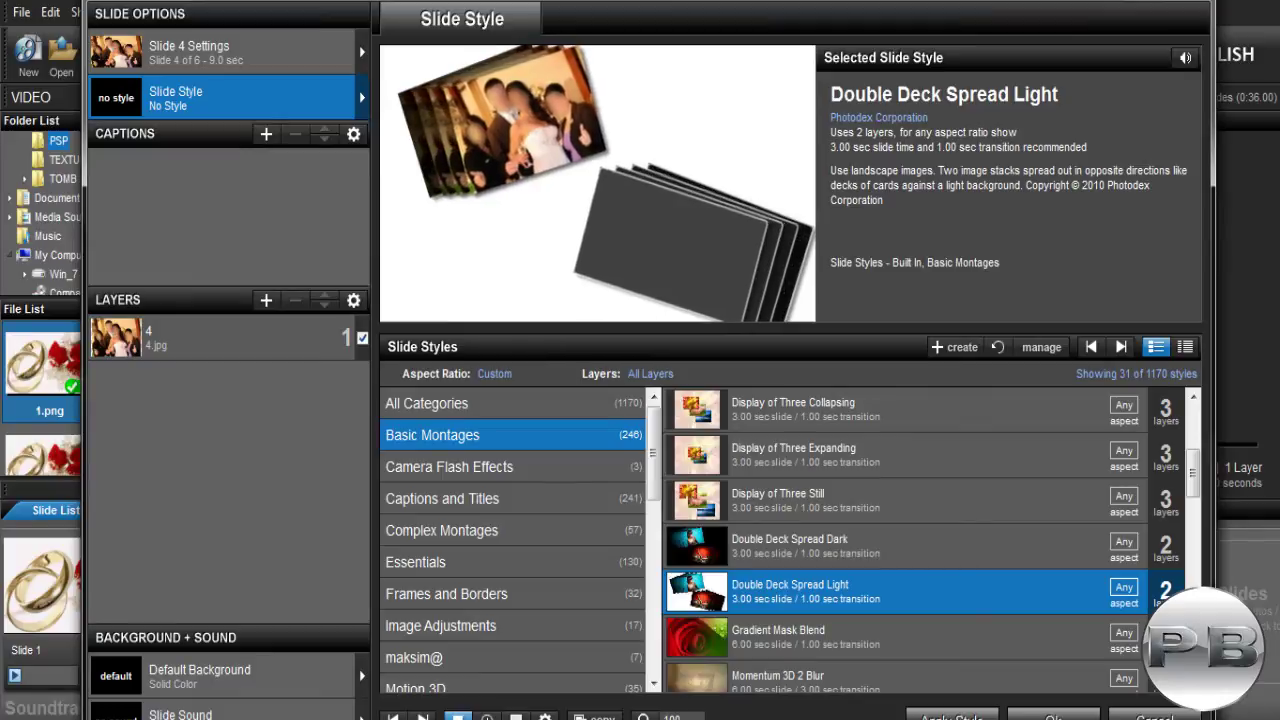
click(905, 546)
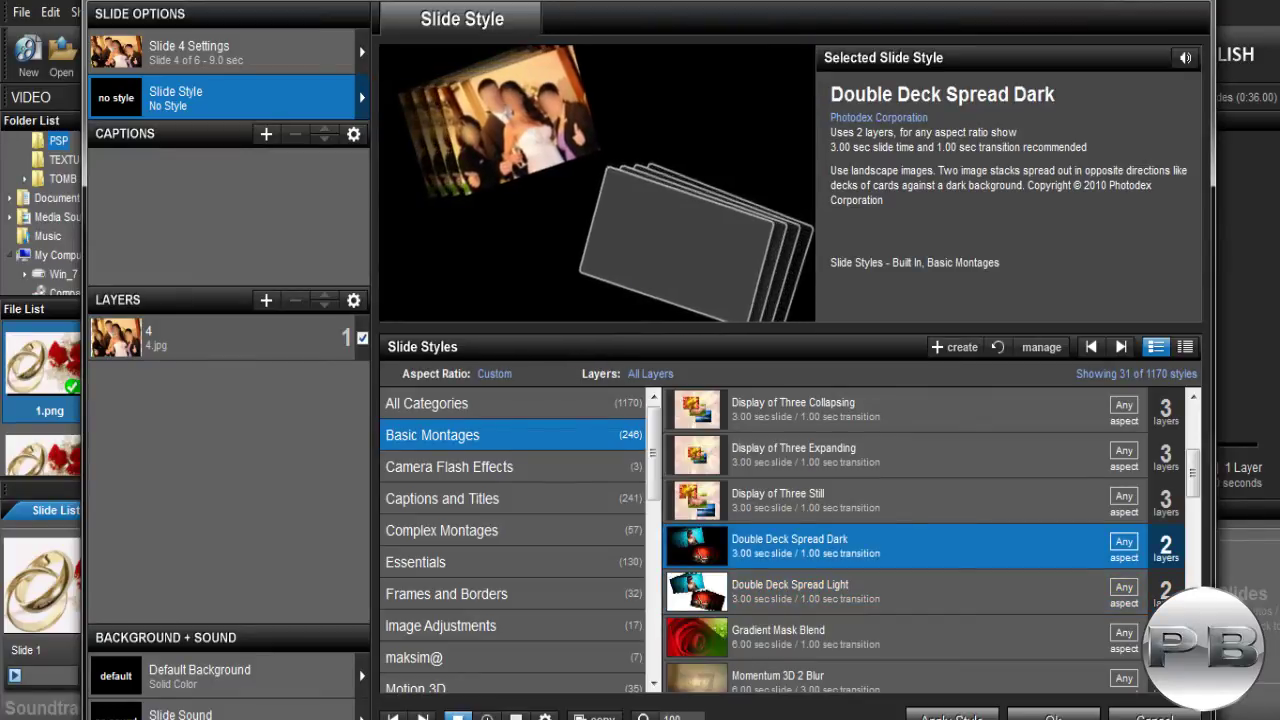
Apply the Overlapping Pan Sequence Dark slide style from Basic Montages to slide 4
drag(1193, 474, 1193, 567)
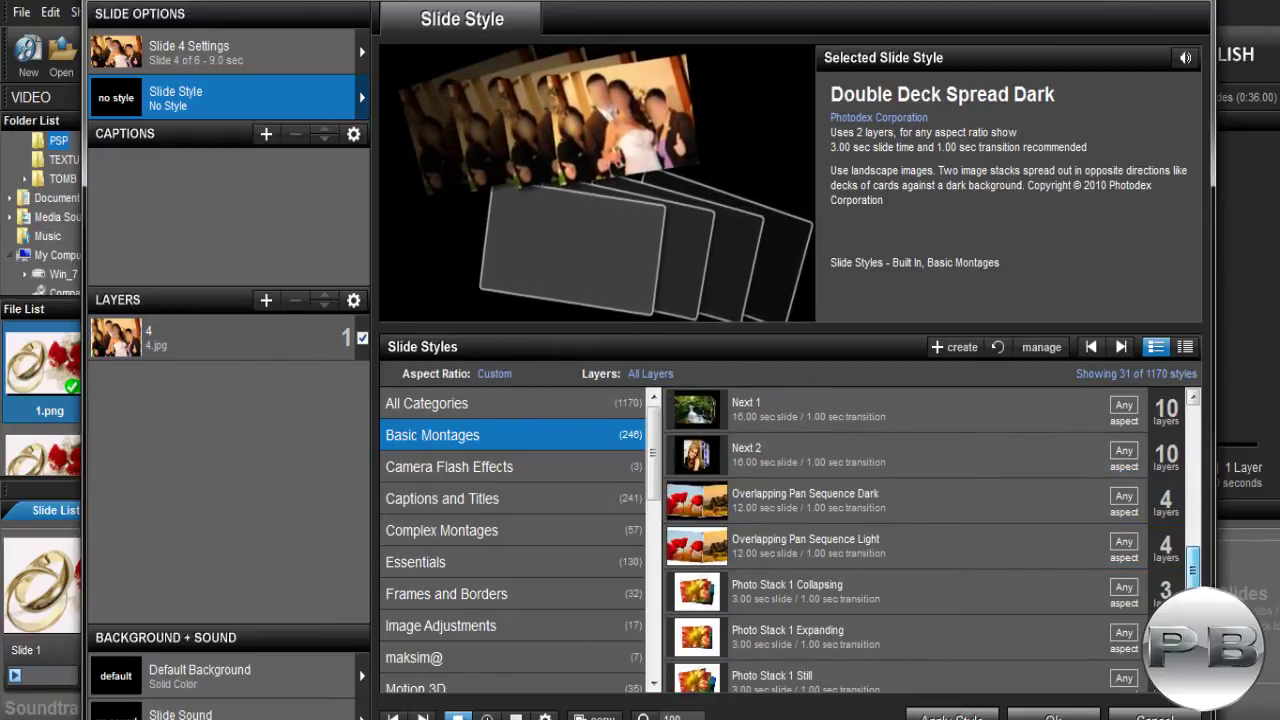
click(905, 501)
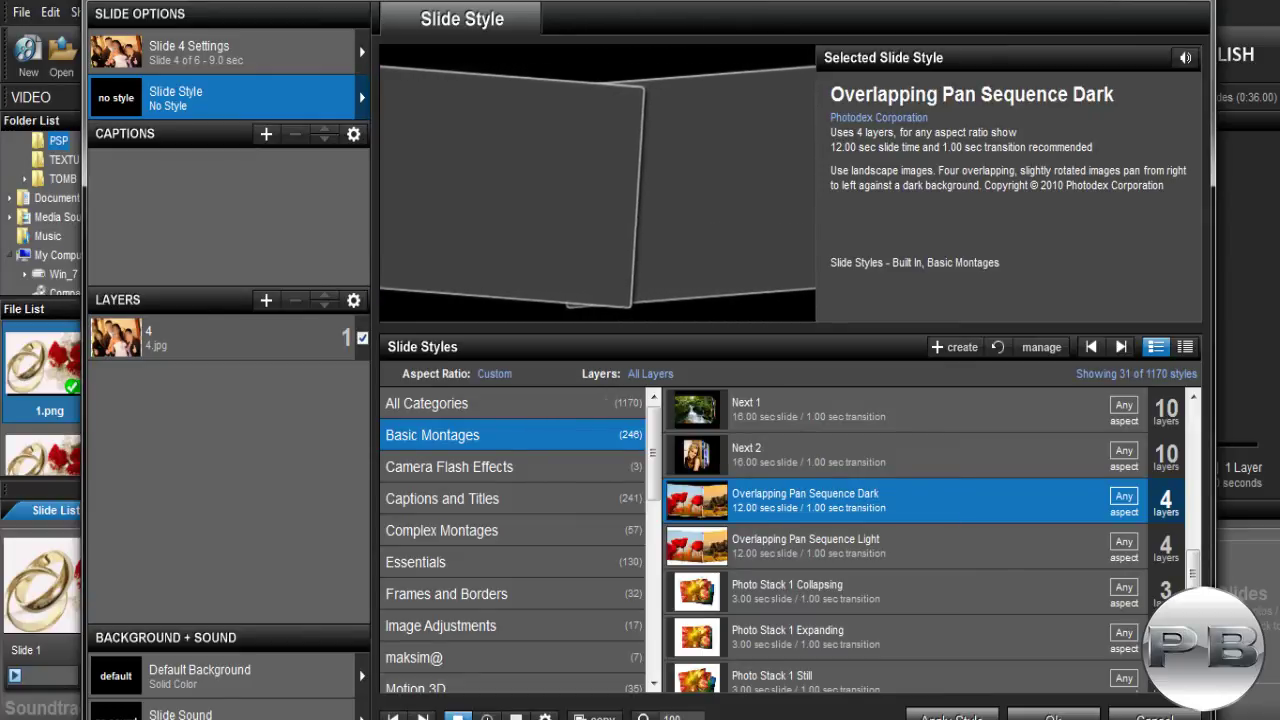
click(952, 716)
click(684, 442)
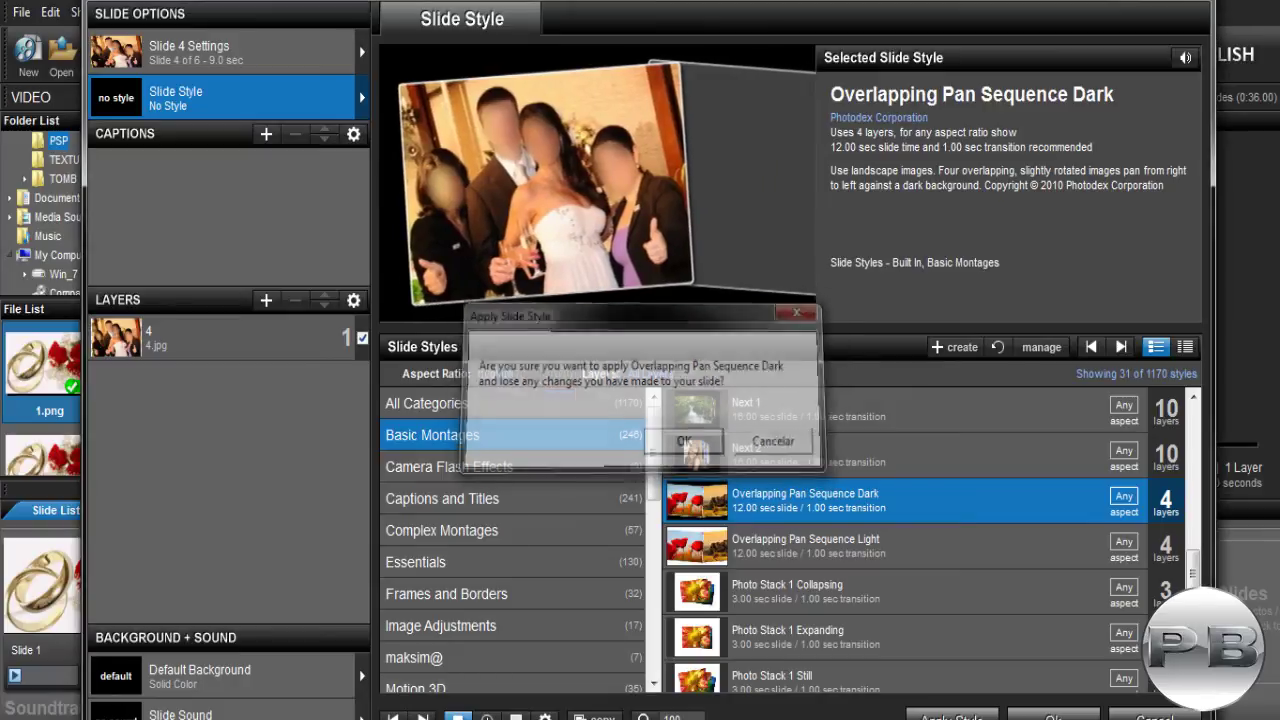
key(Return)
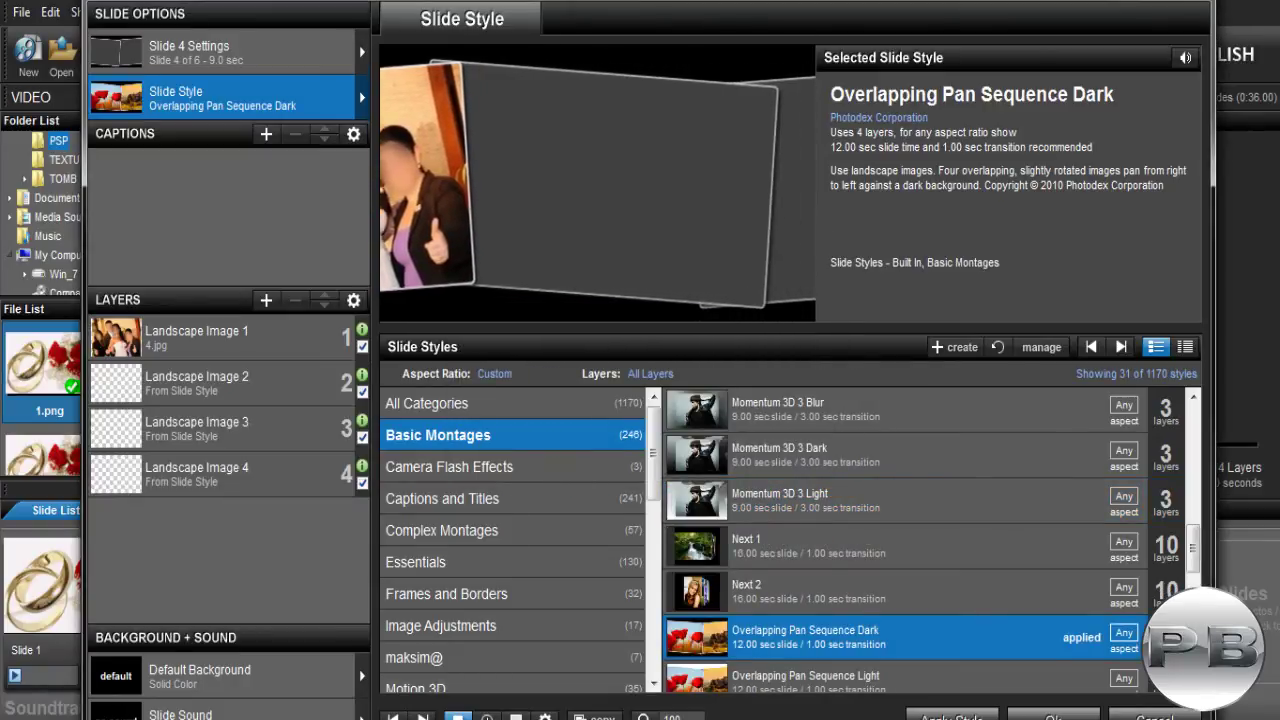
Fill the Landscape Image 2 layer of slide 4 with the Crisântemo picture from the Amostras de Imagens folder
click(190, 385)
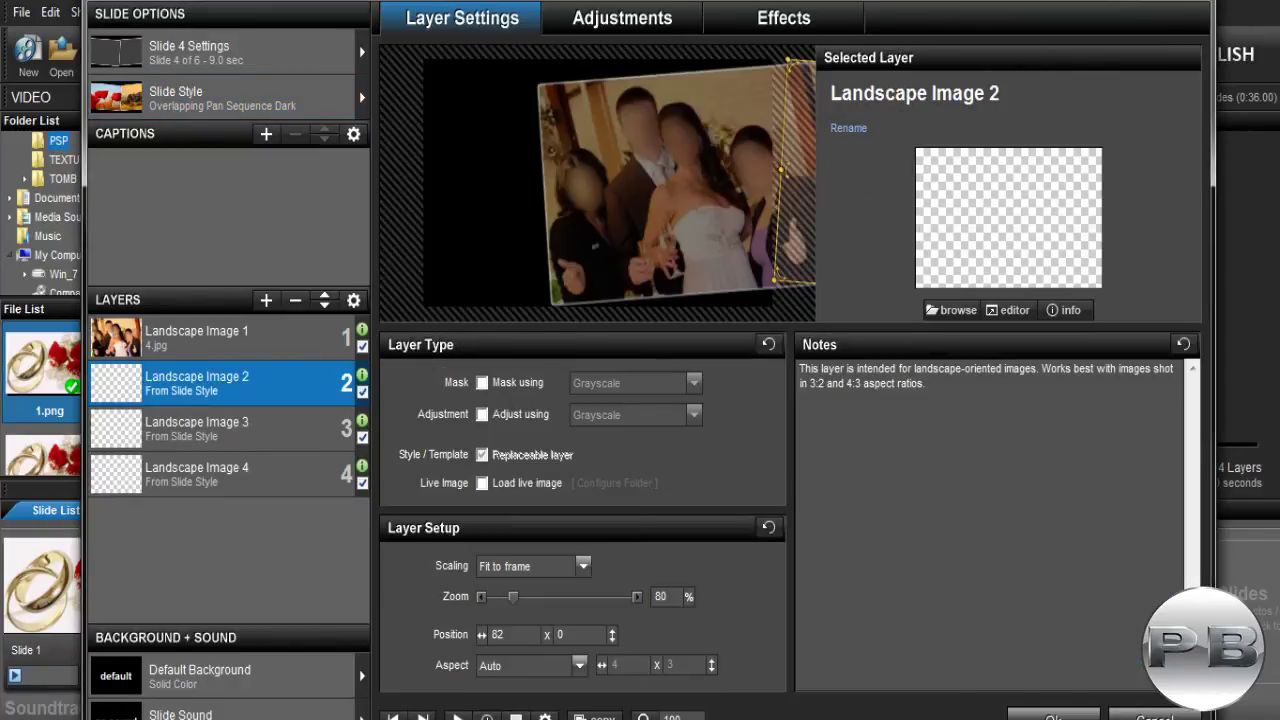
click(951, 310)
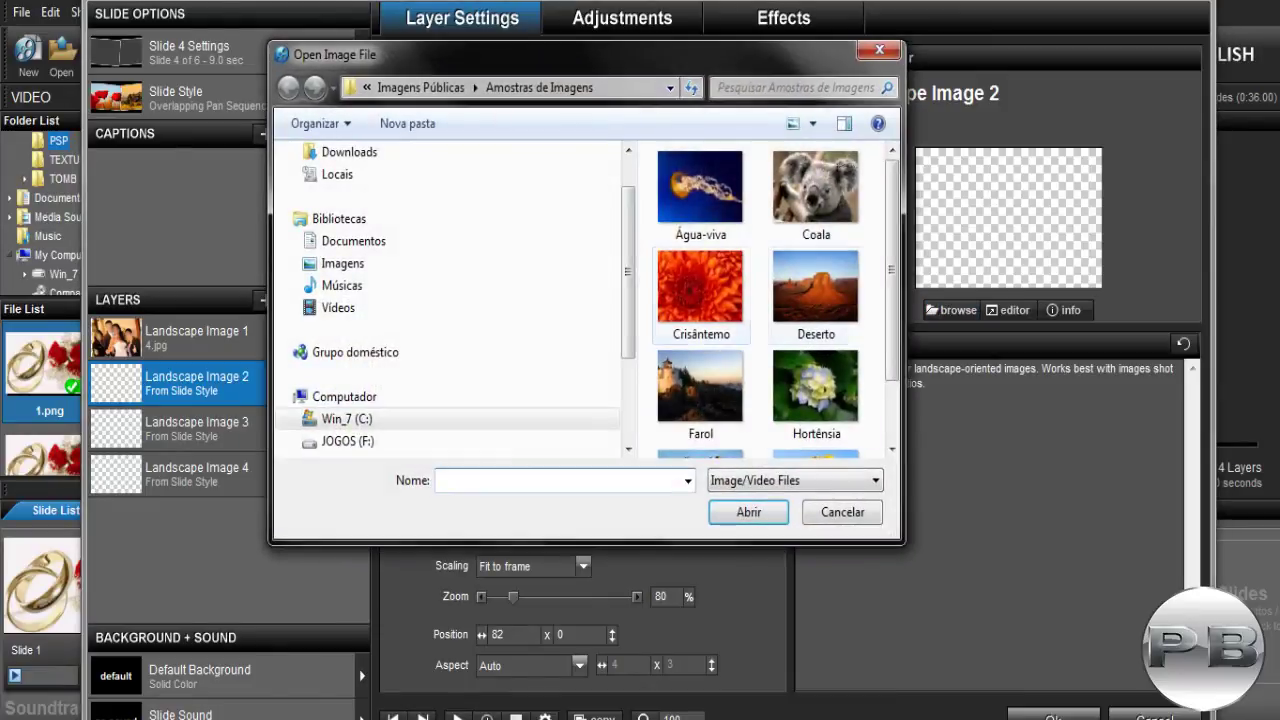
click(700, 290)
click(749, 512)
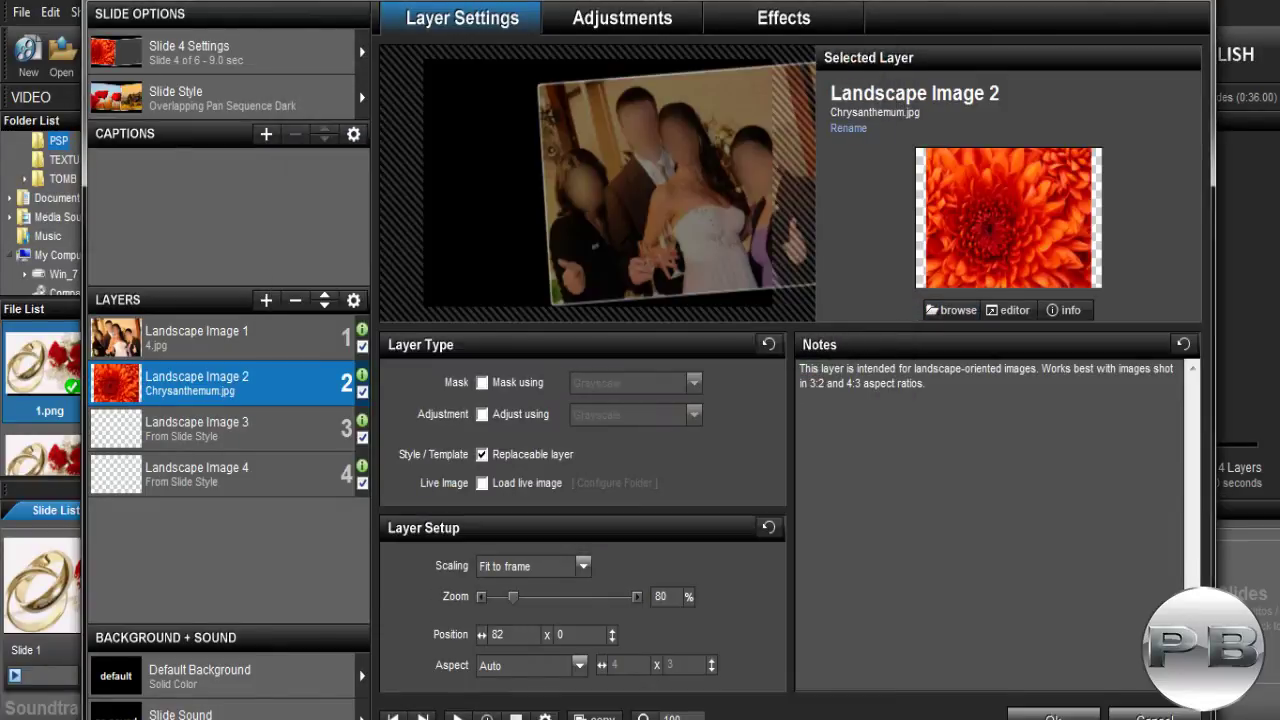
Fill the Landscape Image 3 layer of slide 4 with the Hortênsia sample picture
click(190, 430)
click(951, 310)
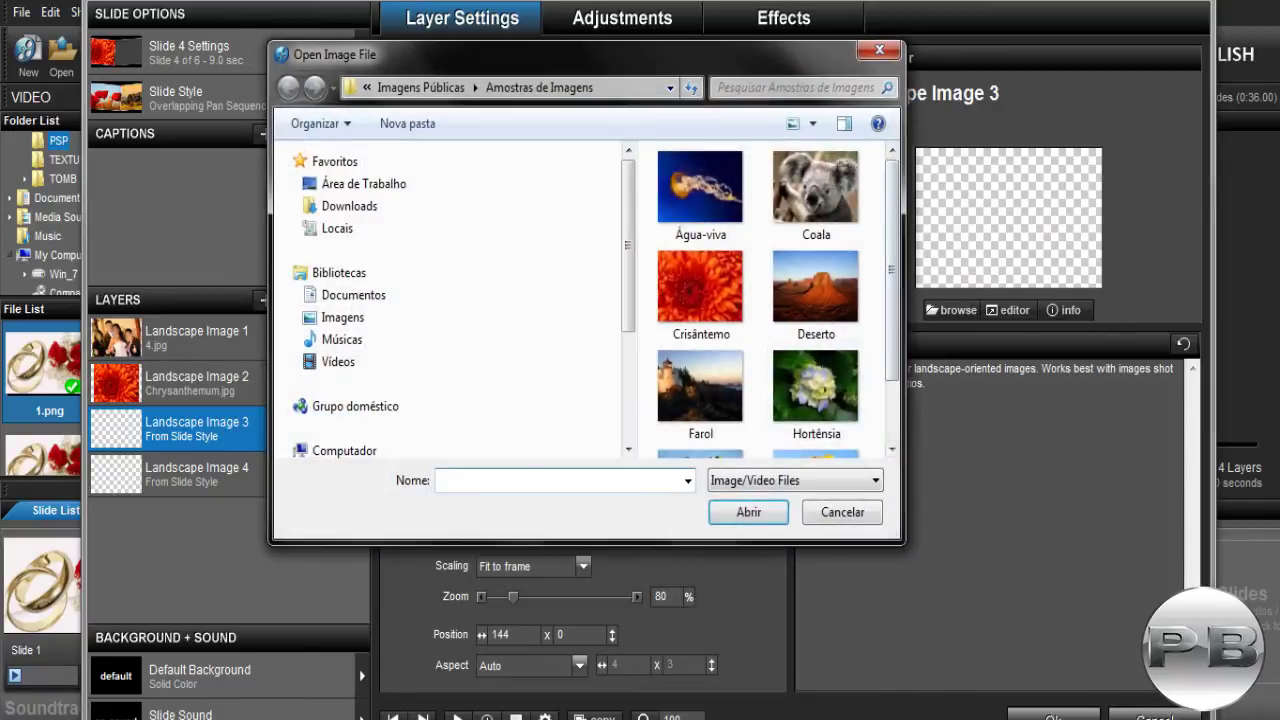
click(815, 390)
click(749, 512)
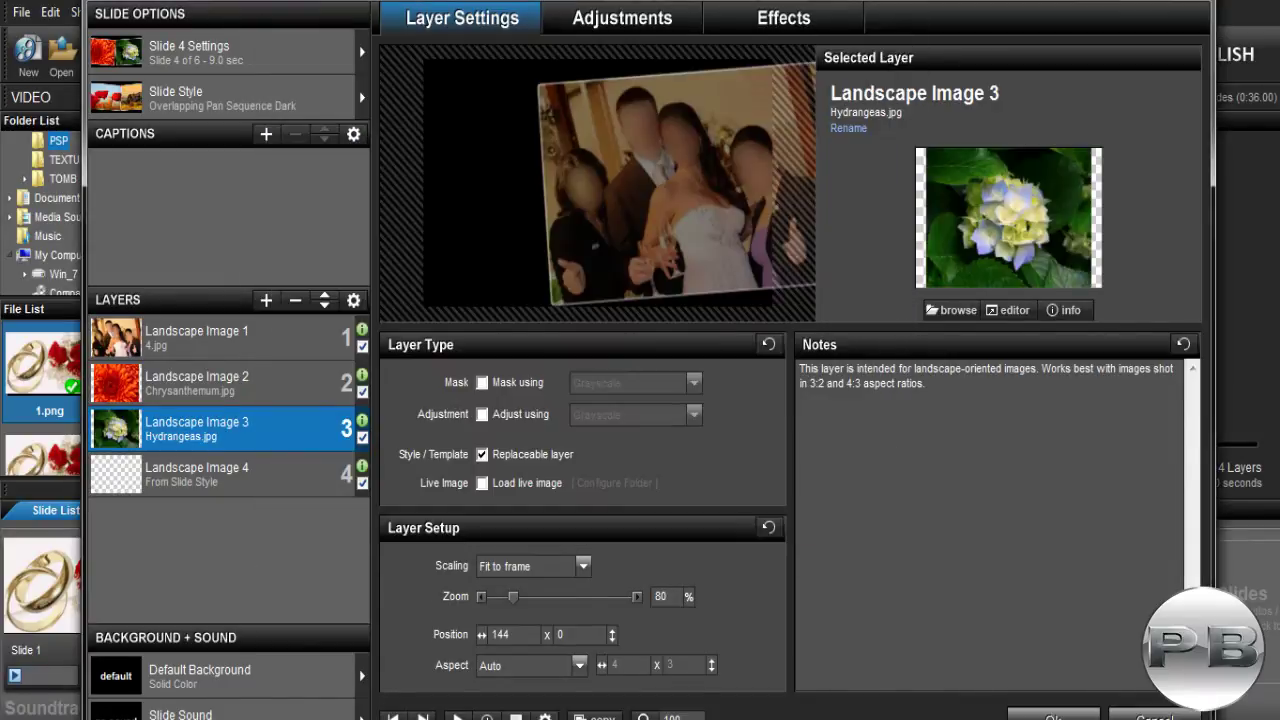
Fill the Landscape Image 4 layer with the Pinguins sample picture and accept the slide 4 options
click(187, 476)
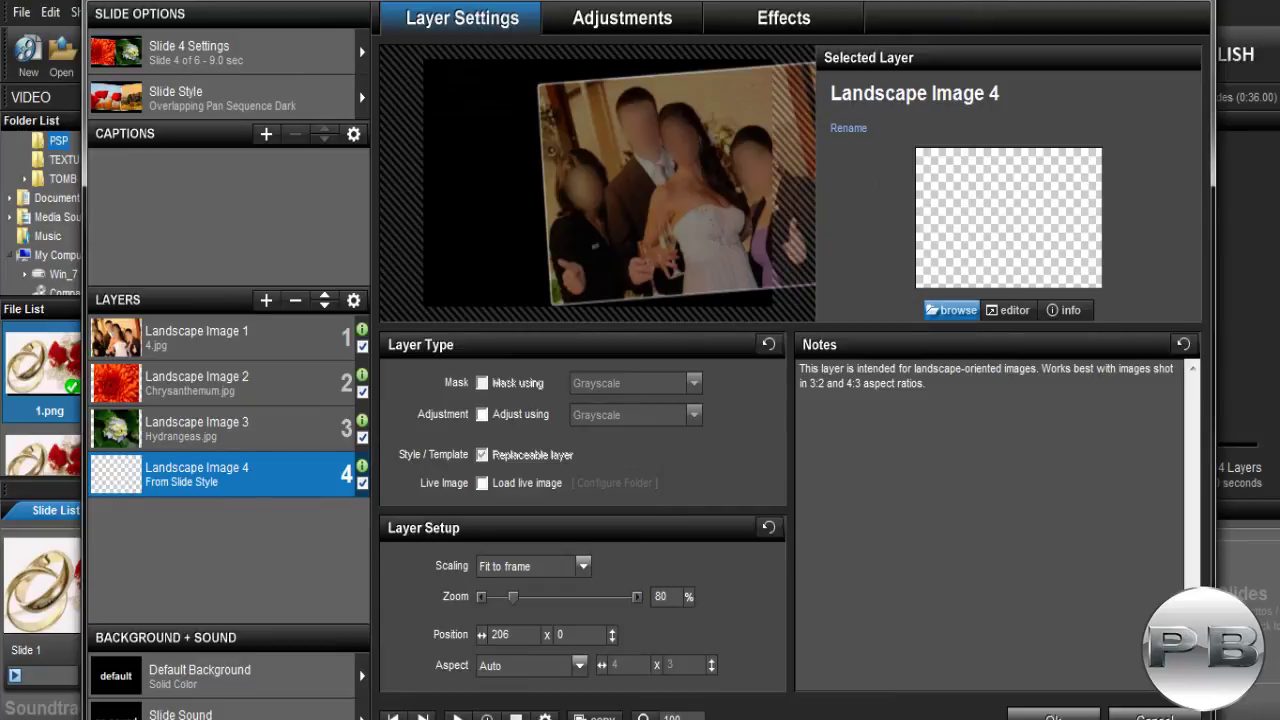
click(951, 310)
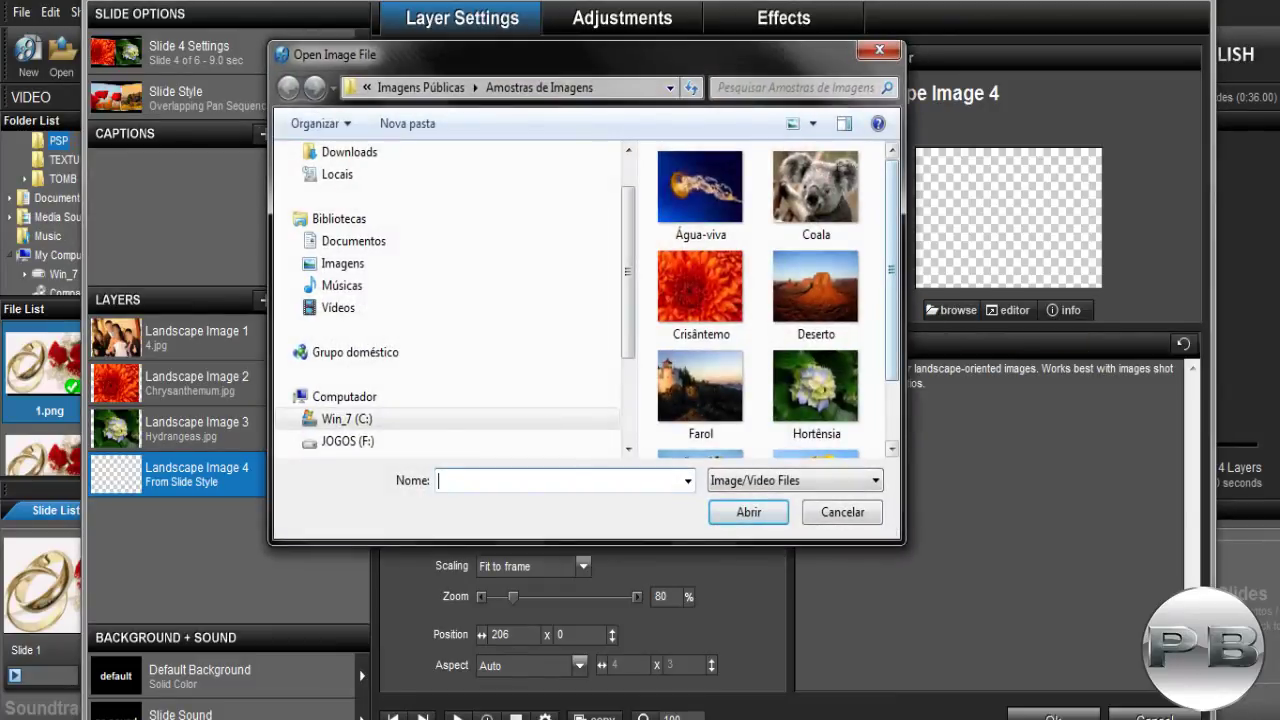
drag(892, 270, 892, 328)
click(701, 403)
click(748, 512)
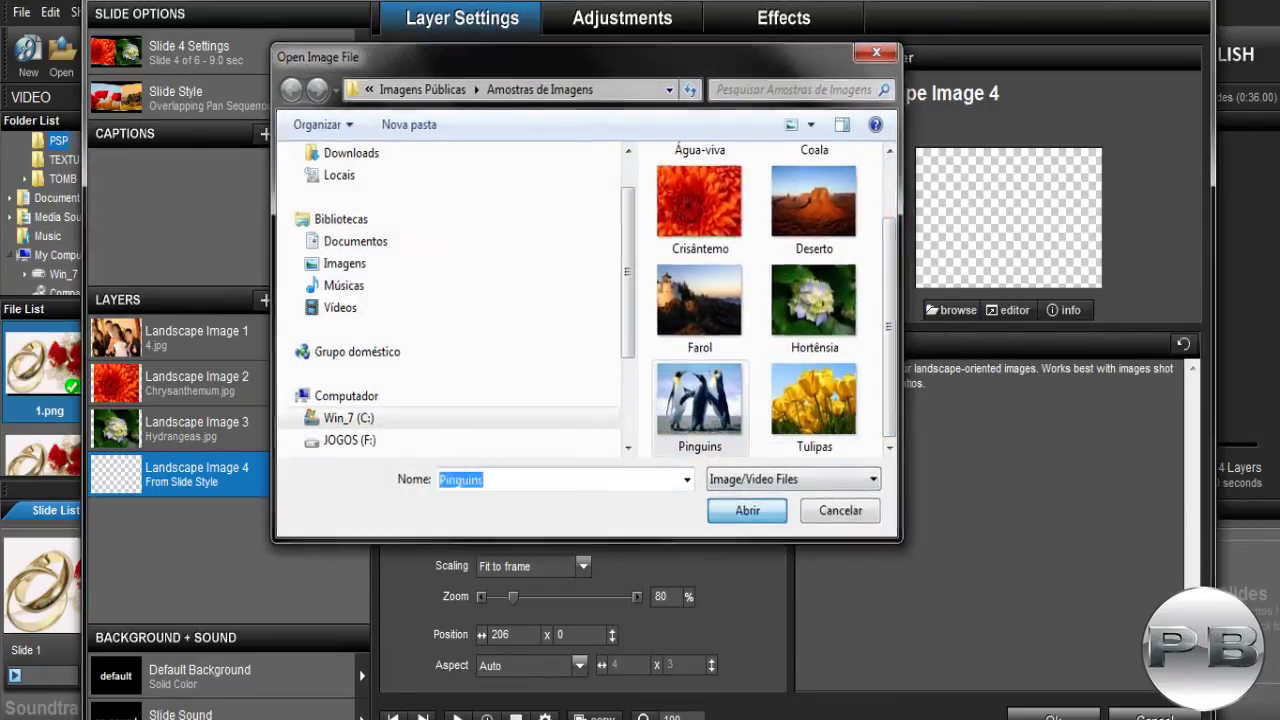
click(1053, 717)
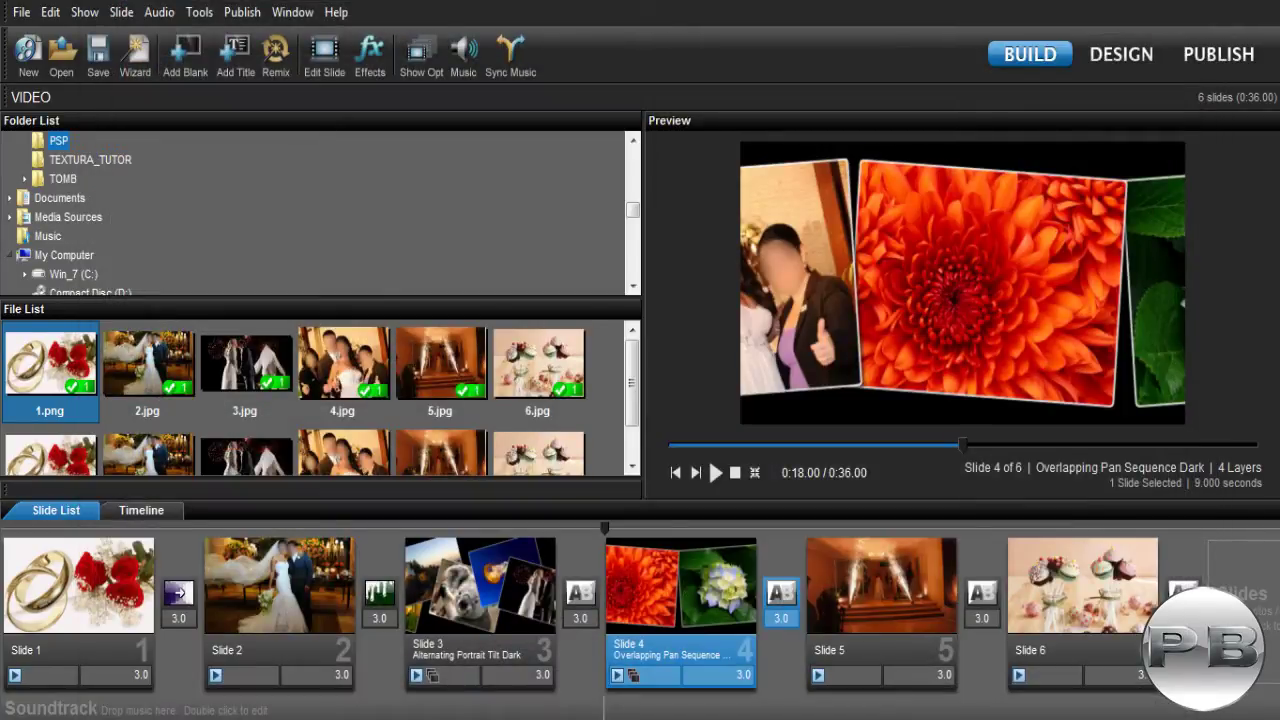
Play the slide show full screen from slide 3 to preview the styled slides
click(470, 585)
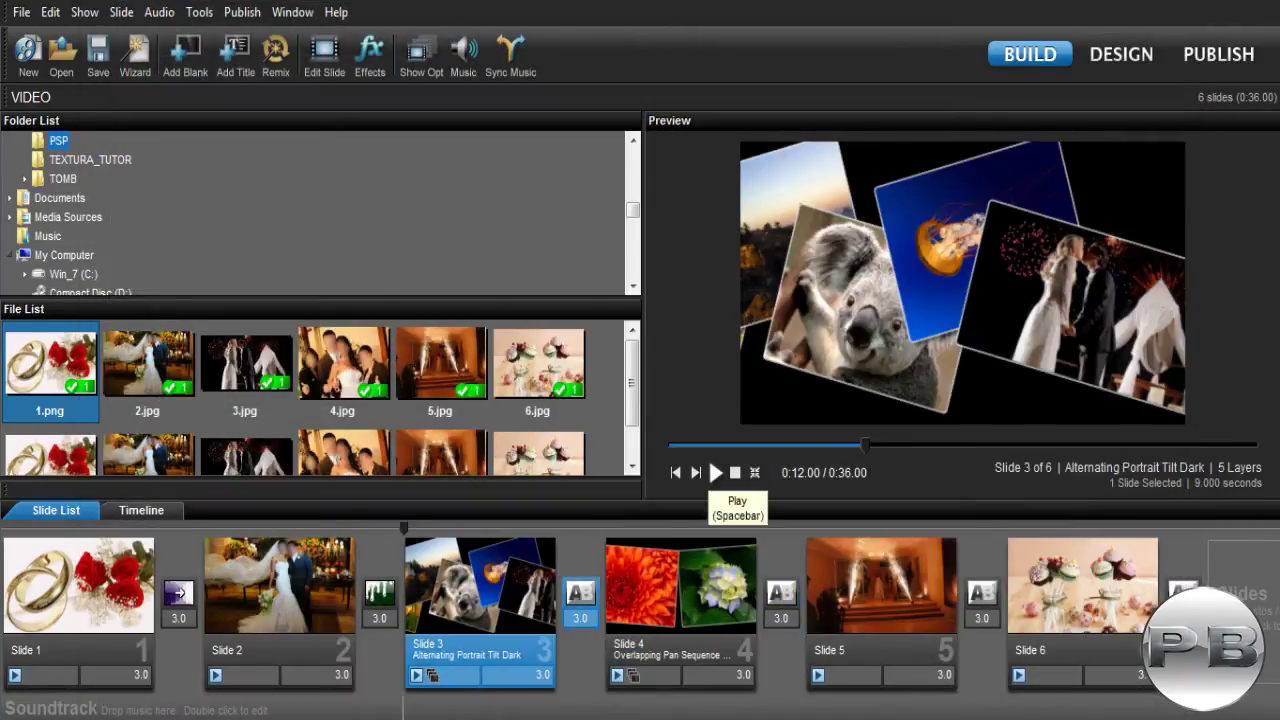
click(755, 472)
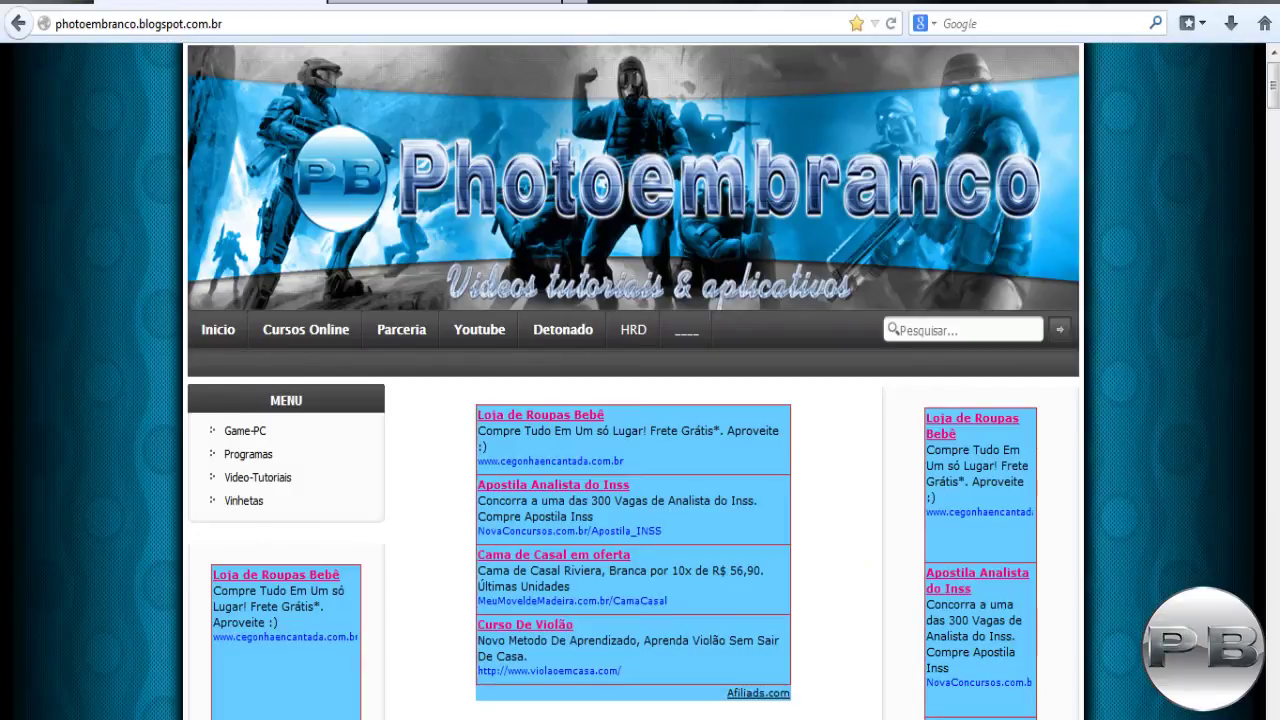
Switch to the YouTube channel page in the web browser and look through its uploaded videos up to the newest ones
click(445, 2)
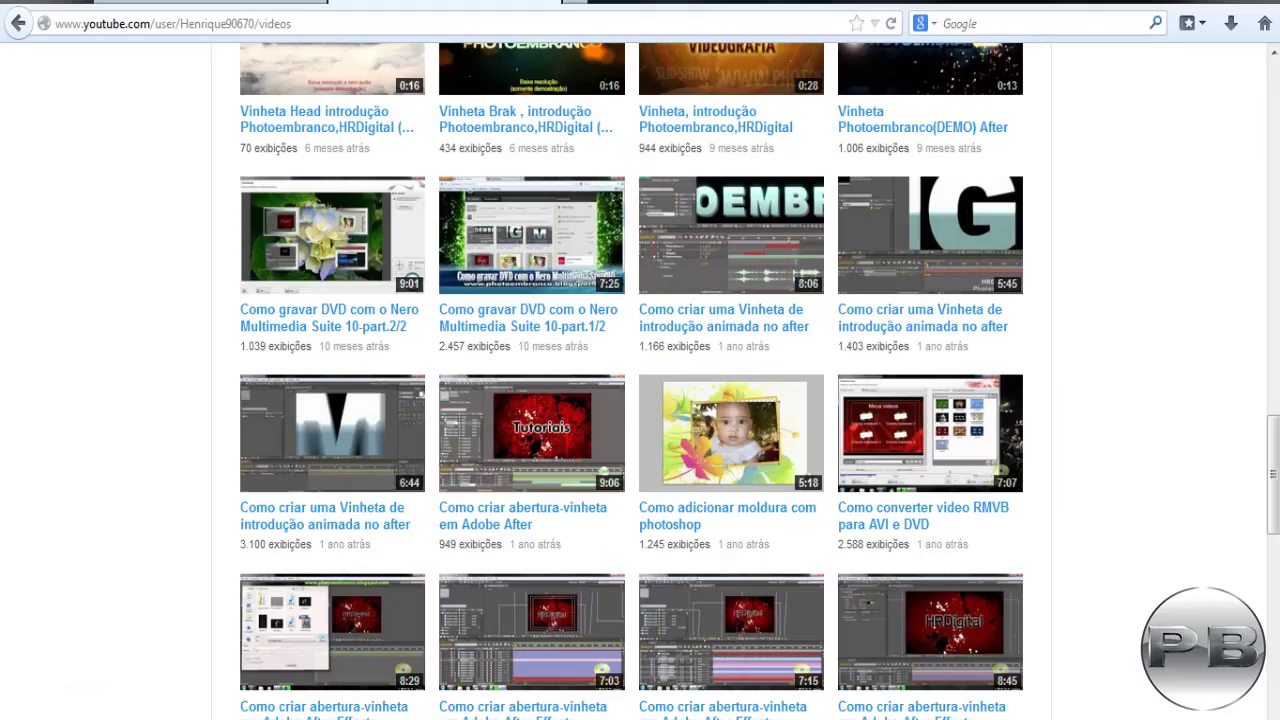
scroll(725, 520, up, 10)
scroll(725, 520, up, 8)
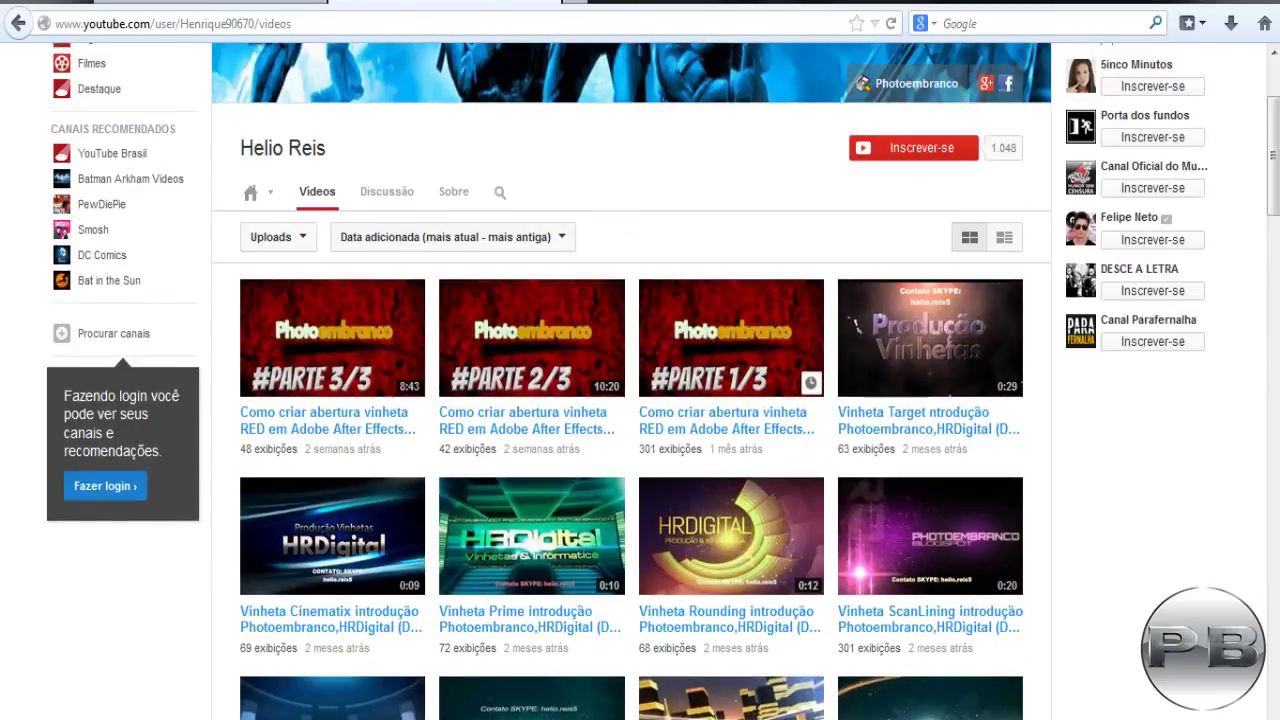